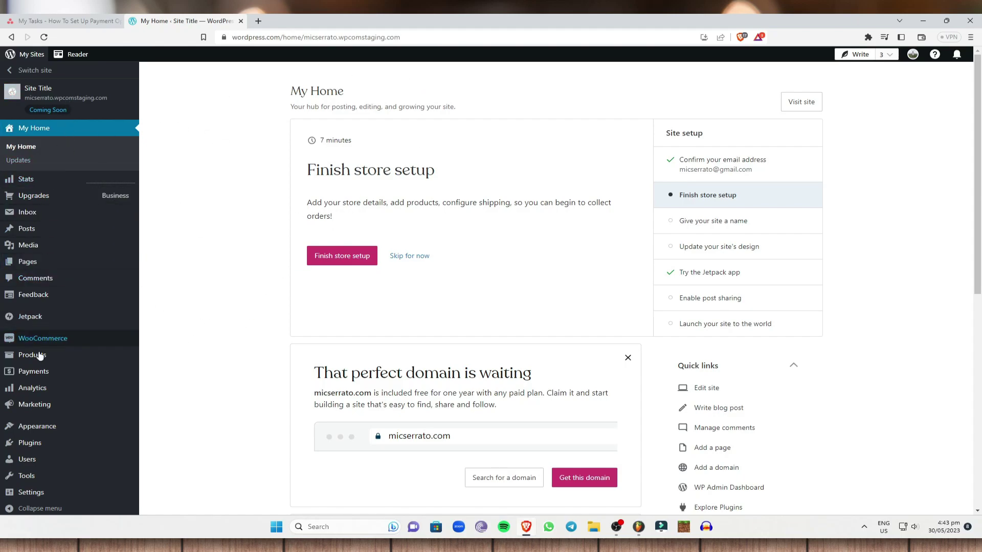
# - Go to WooCommerce and open the Payments page offering to finish credit card setup
pyautogui.click(76, 342)
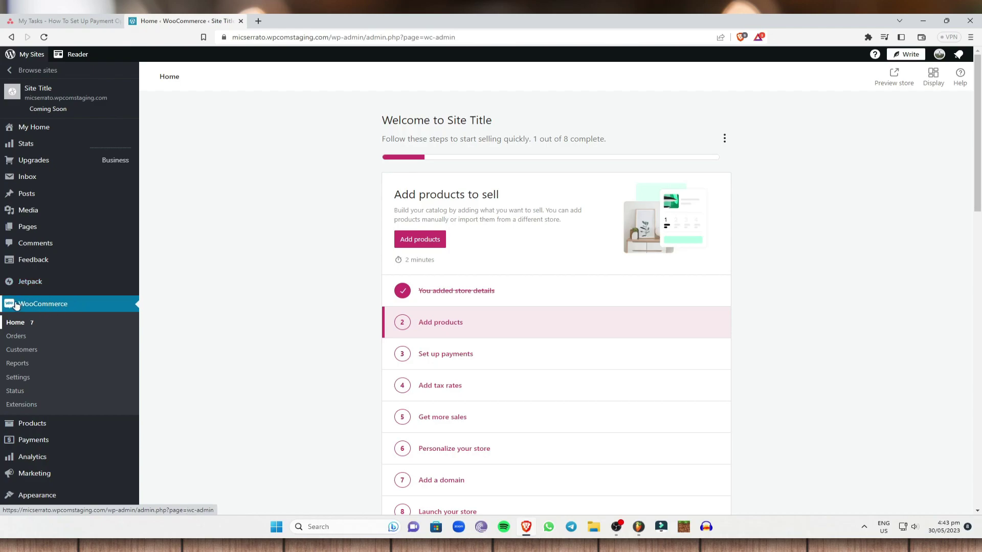
pyautogui.click(59, 443)
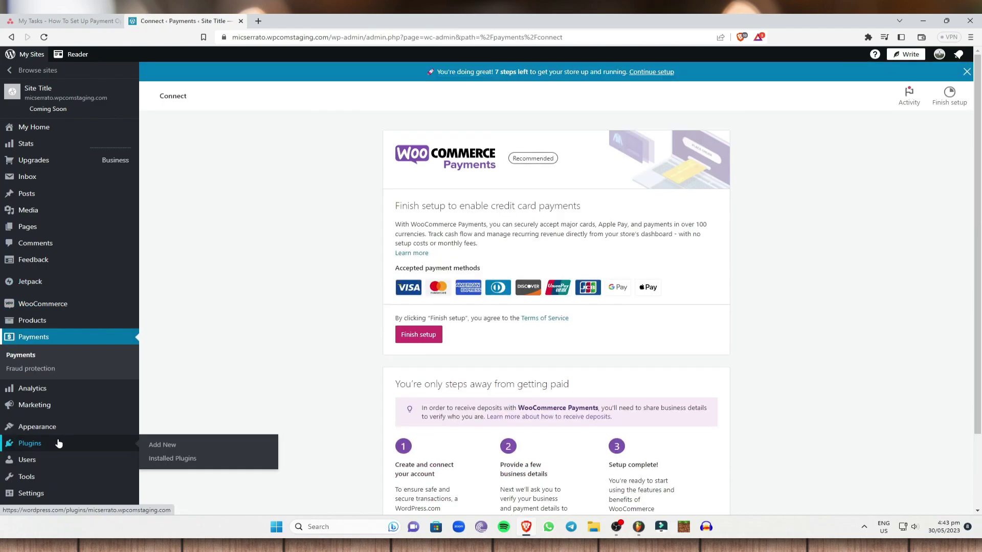
# - Start Finish setup for WooCommerce Payments and accept the supported-countries notice to reach Stripe sign-up
pyautogui.click(433, 339)
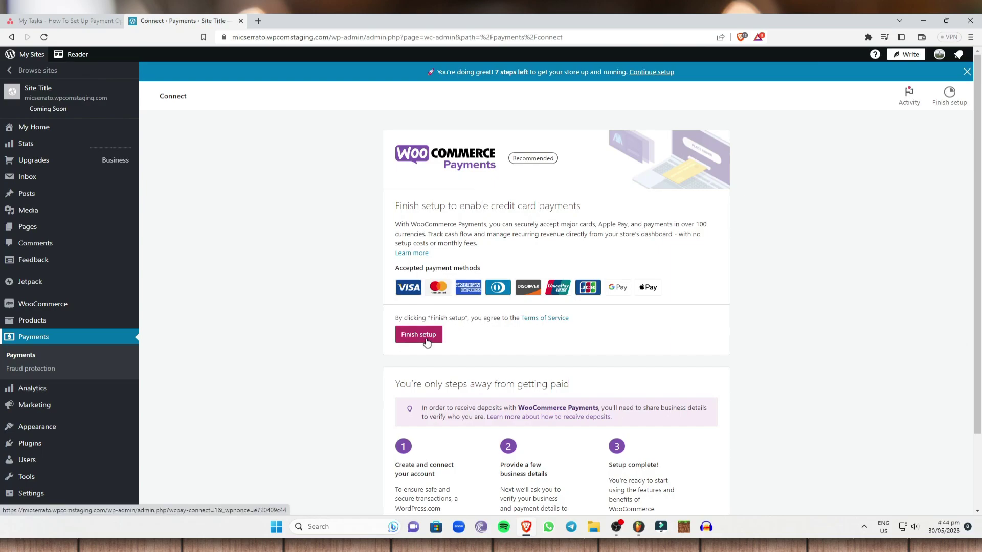
pyautogui.click(427, 341)
pyautogui.scroll(-5, 463, 340)
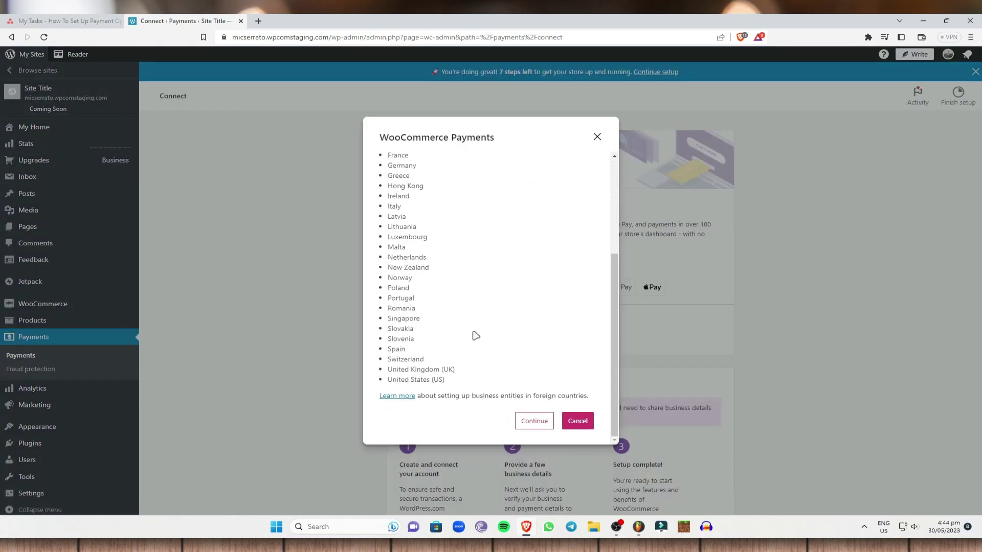
pyautogui.click(533, 422)
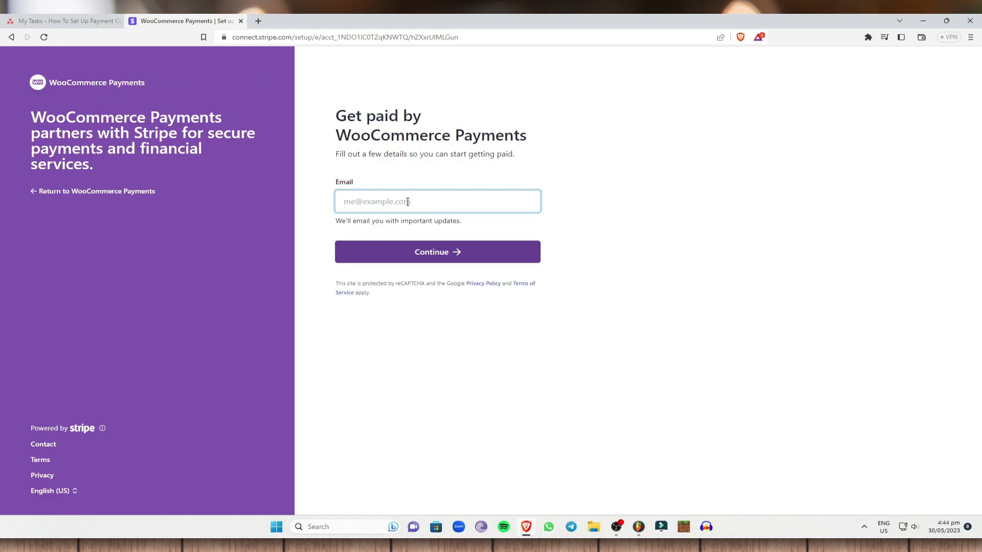
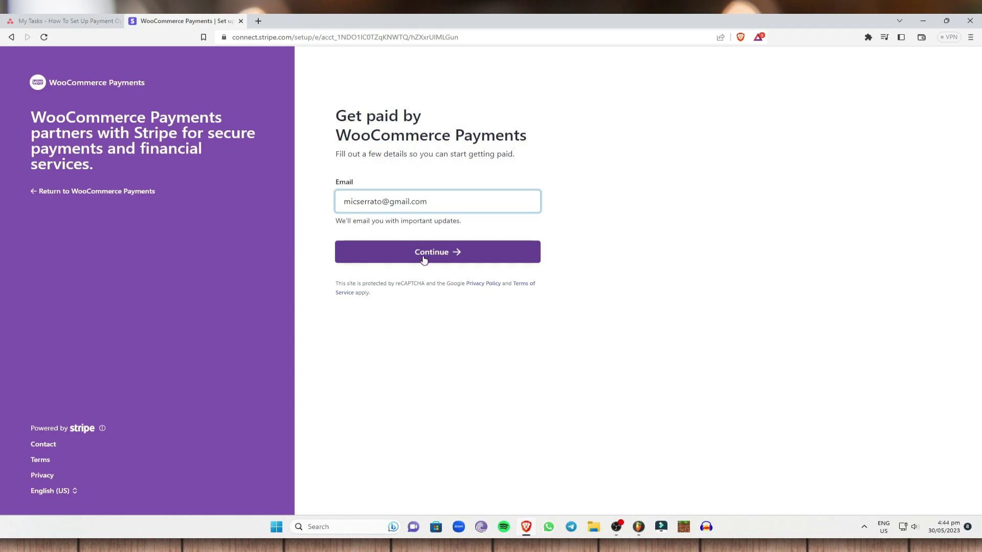
# - Sign in to Stripe with the account email address and password
pyautogui.click(424, 260)
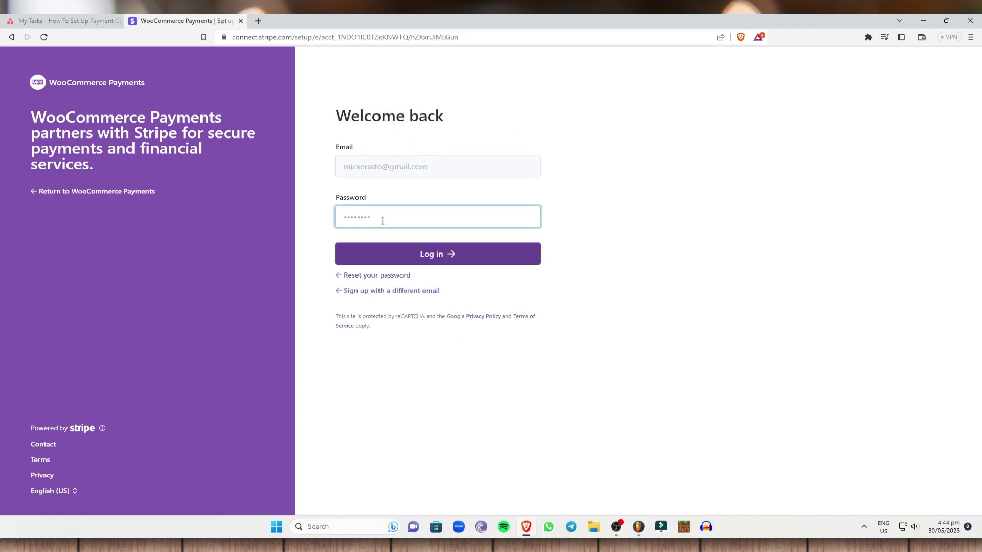
pyautogui.write('•••••••••••')
pyautogui.click(397, 256)
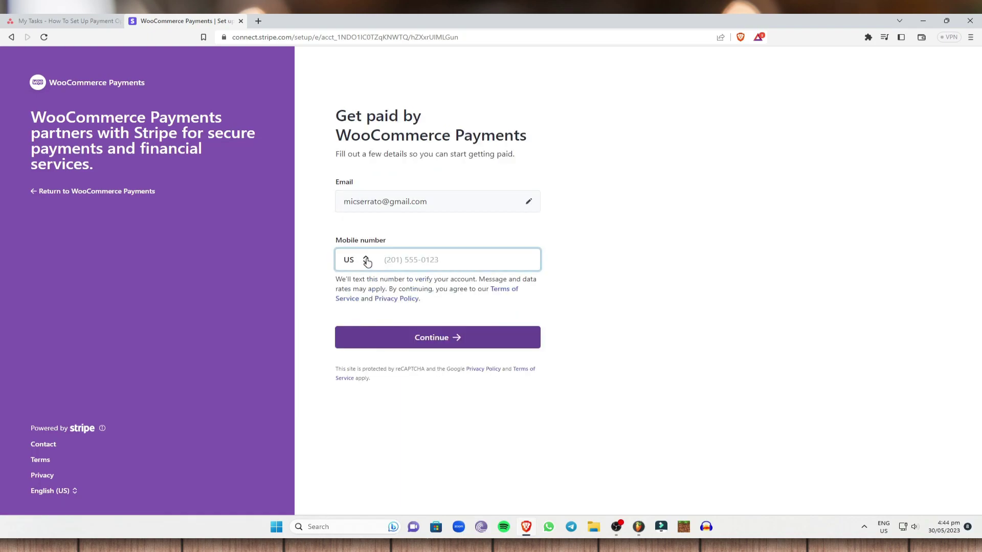
# - Verify the mobile number with country code PH (+63) and enter the SMS verification code
pyautogui.click(367, 261)
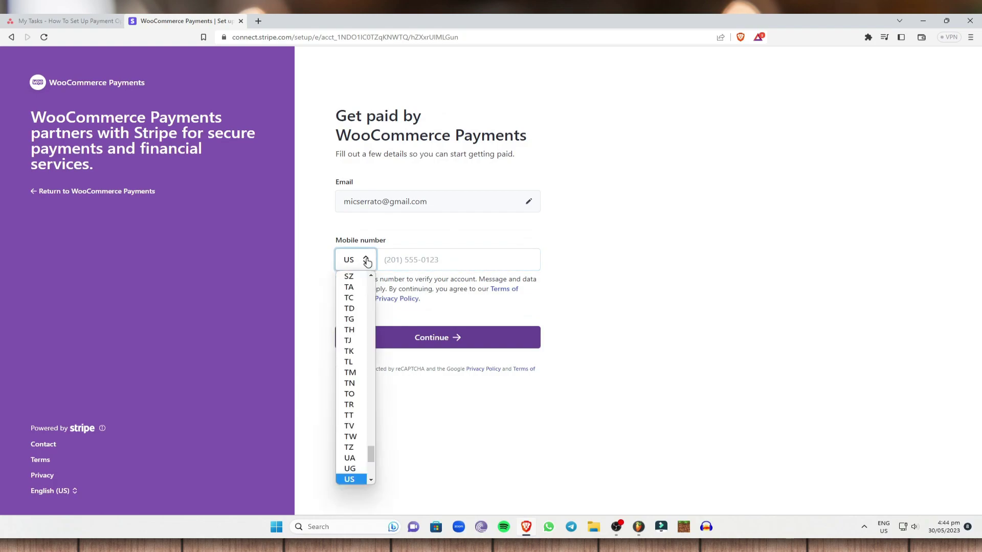
pyautogui.scroll(6, 357, 403)
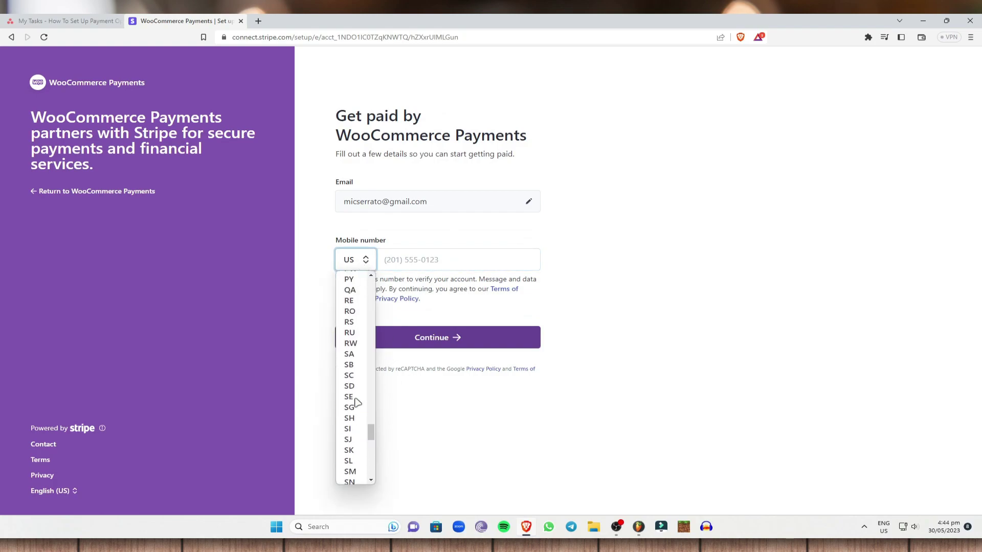
pyautogui.scroll(1, 357, 403)
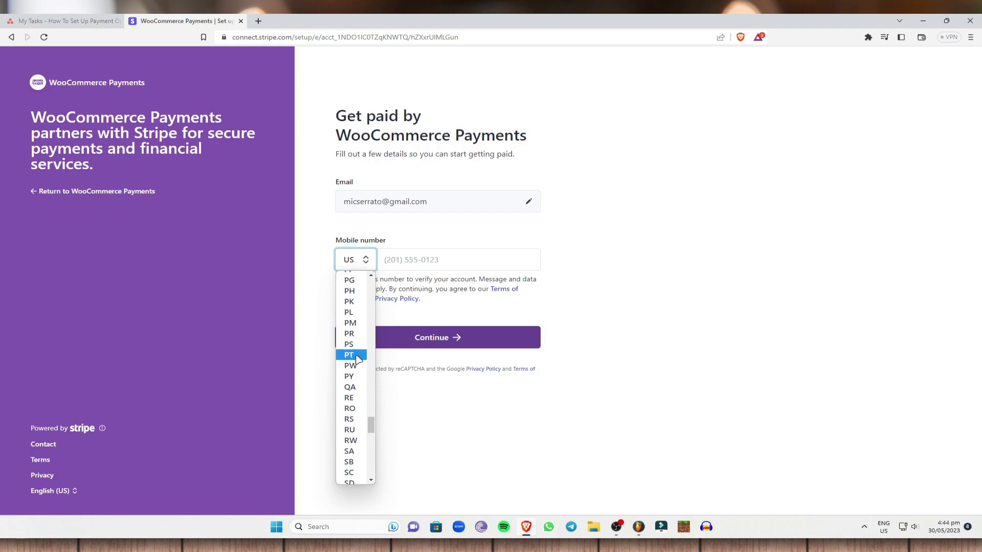
pyautogui.click(350, 291)
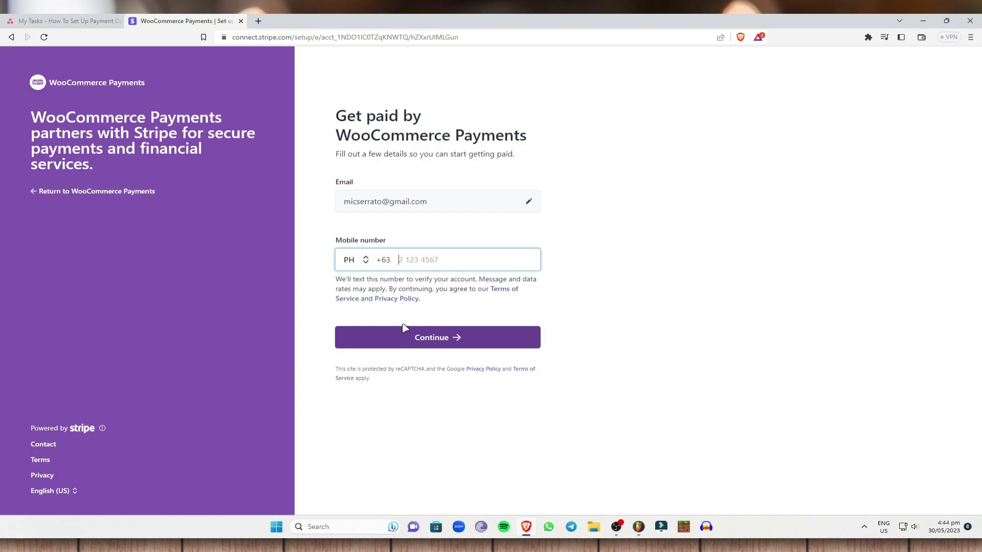
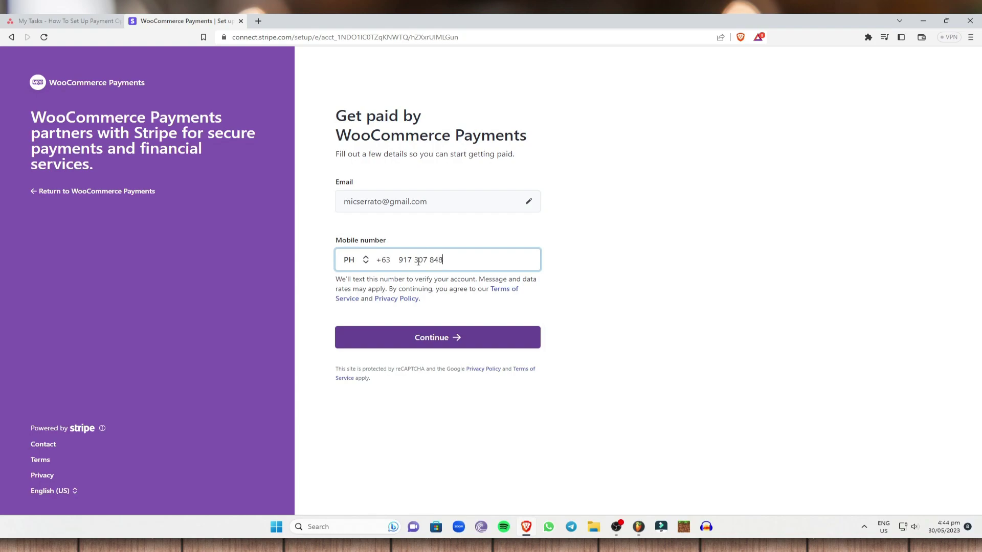
pyautogui.click(441, 335)
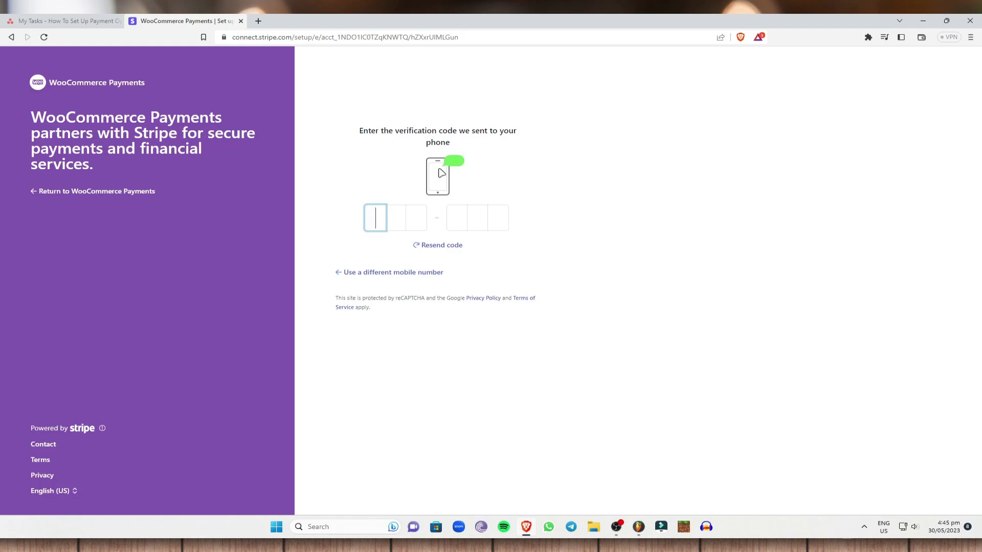
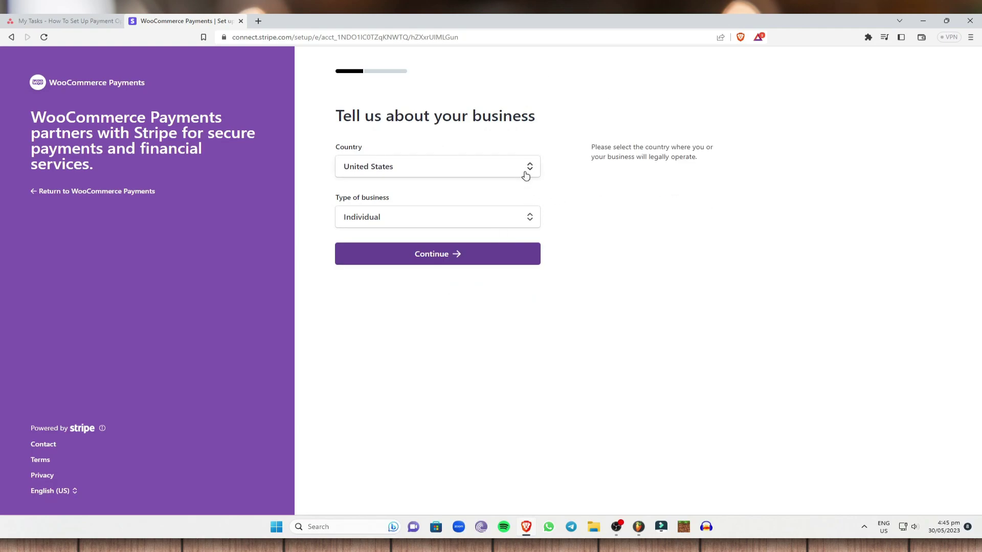
# - Keep United States as business country and Individual as business type, then continue
pyautogui.click(523, 172)
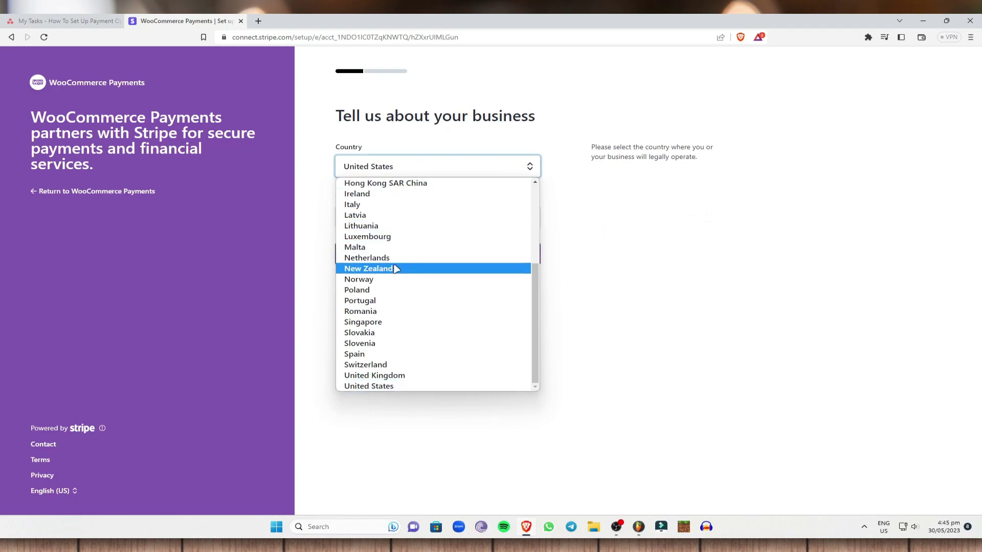
pyautogui.scroll(5, 393, 318)
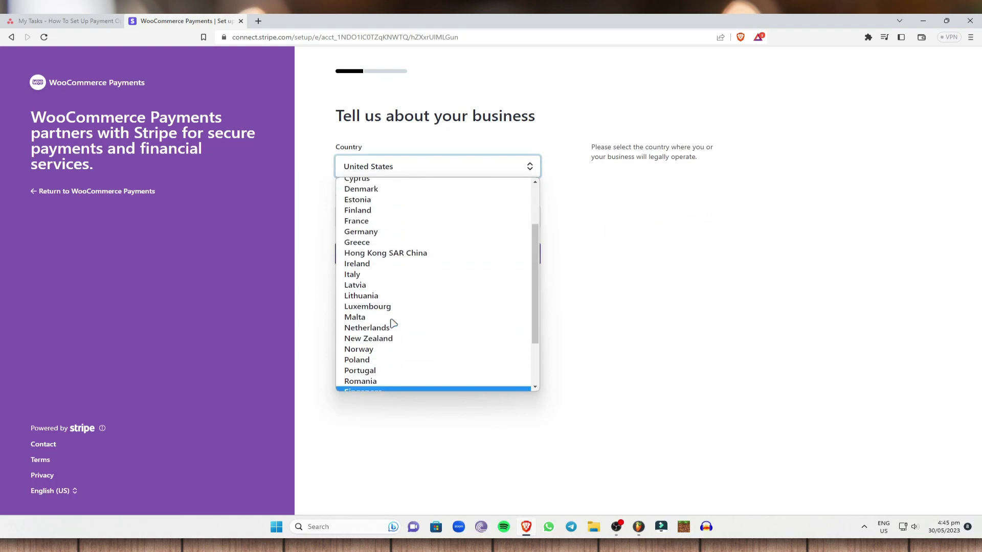
pyautogui.scroll(-5, 393, 319)
pyautogui.click(394, 388)
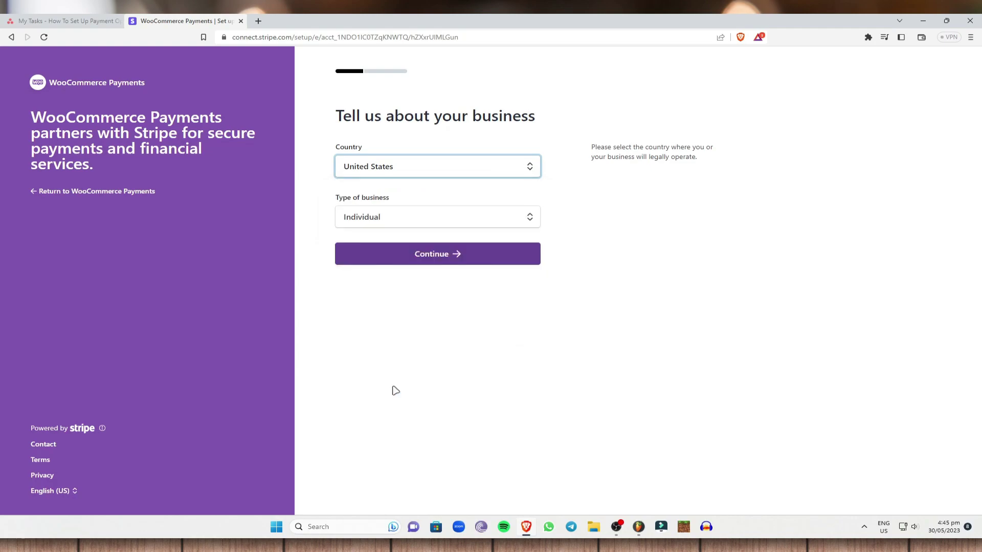
pyautogui.click(448, 215)
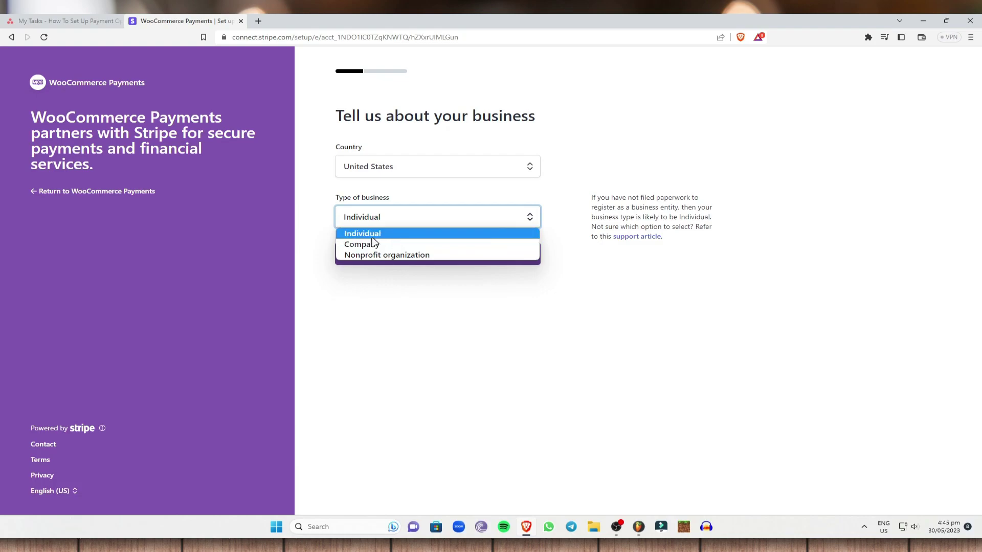
pyautogui.click(389, 233)
pyautogui.click(463, 253)
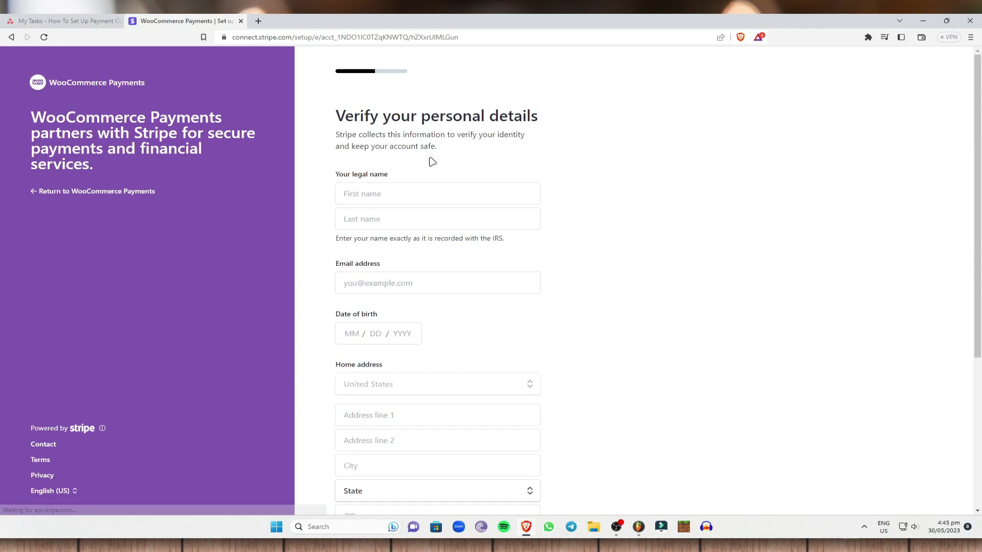
# - Fill in the legal first and last name, email address and date of birth
pyautogui.click(361, 200)
pyautogui.write('Michamiel')
pyautogui.press('Tab')
pyautogui.write('S')
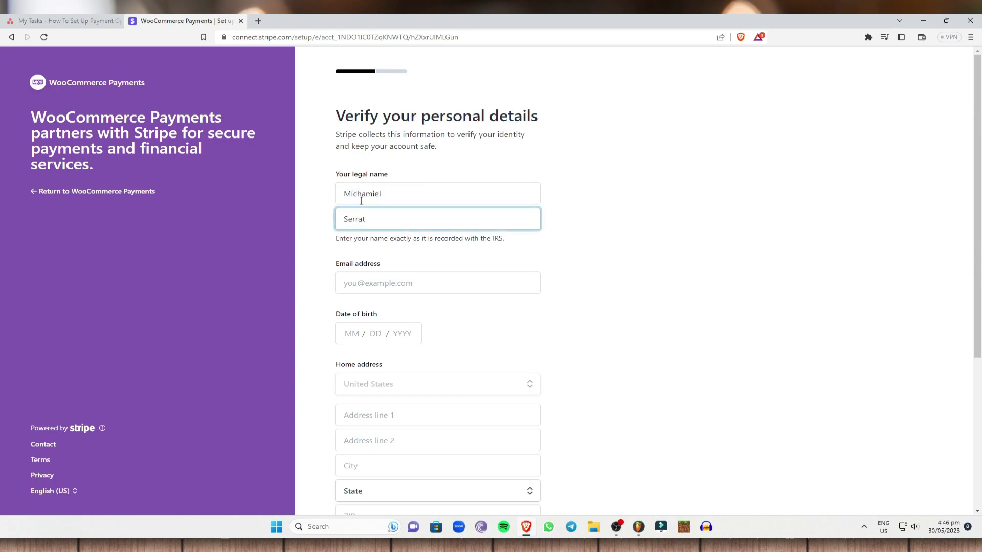
pyautogui.press('Tab')
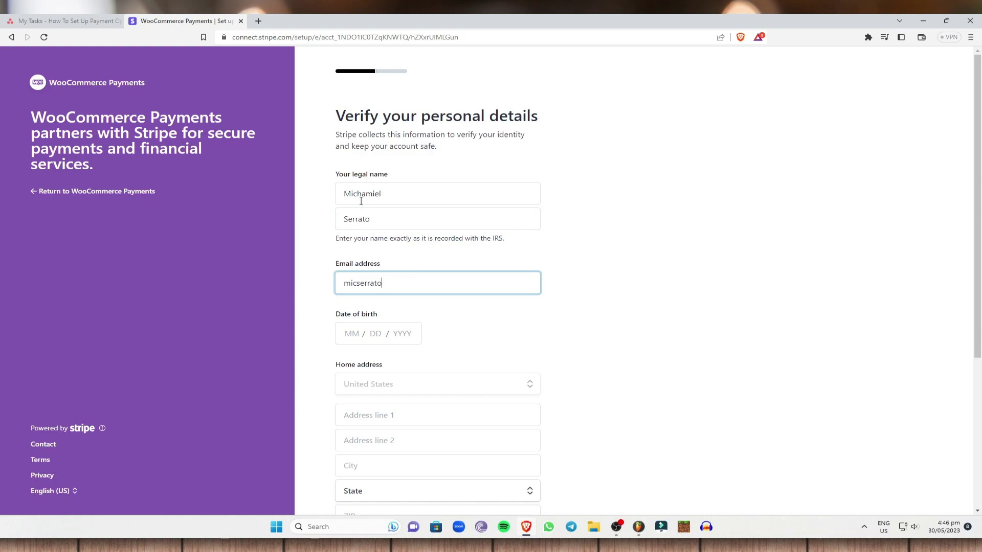
pyautogui.press('Tab')
pyautogui.scroll(-2, 438, 325)
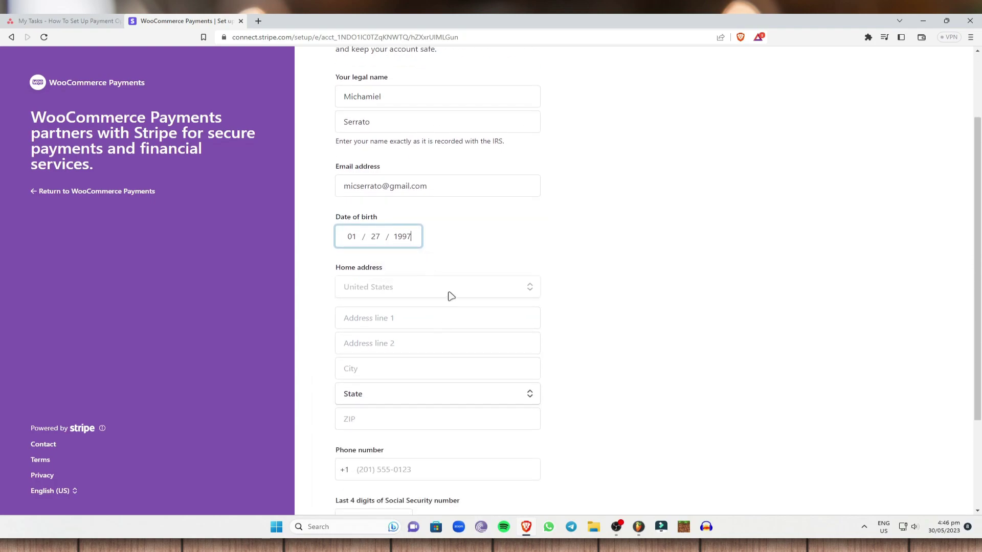
# - Enter the home street line and city, correcting the city, and choose the state
pyautogui.click(423, 320)
pyautogui.write('adress1')
pyautogui.click(394, 344)
pyautogui.click(386, 365)
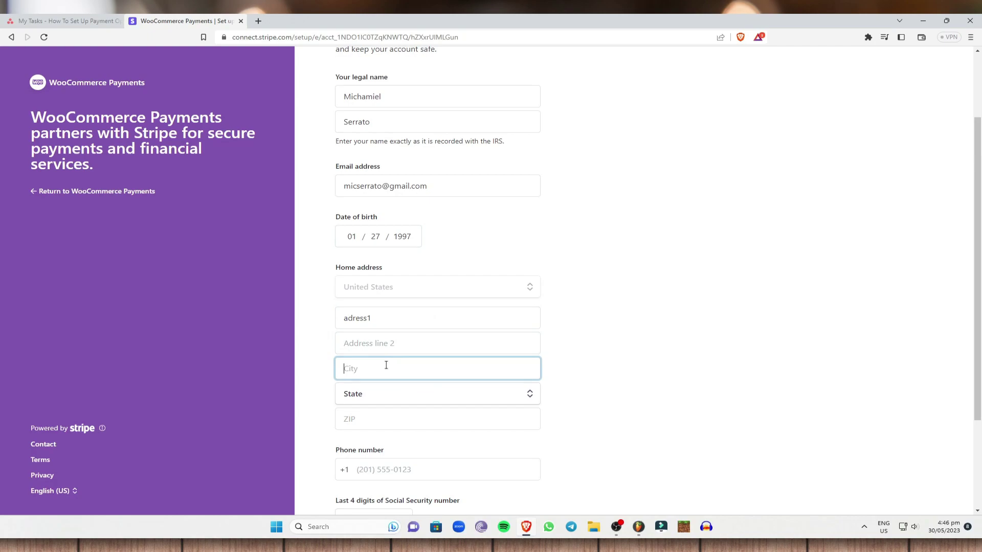
pyautogui.write('California')
pyautogui.click(423, 393)
pyautogui.click(467, 391)
pyautogui.moveTo(383, 368); pyautogui.dragTo(263, 364)
pyautogui.write('Los Angeles')
pyautogui.click(367, 404)
pyautogui.press('p')
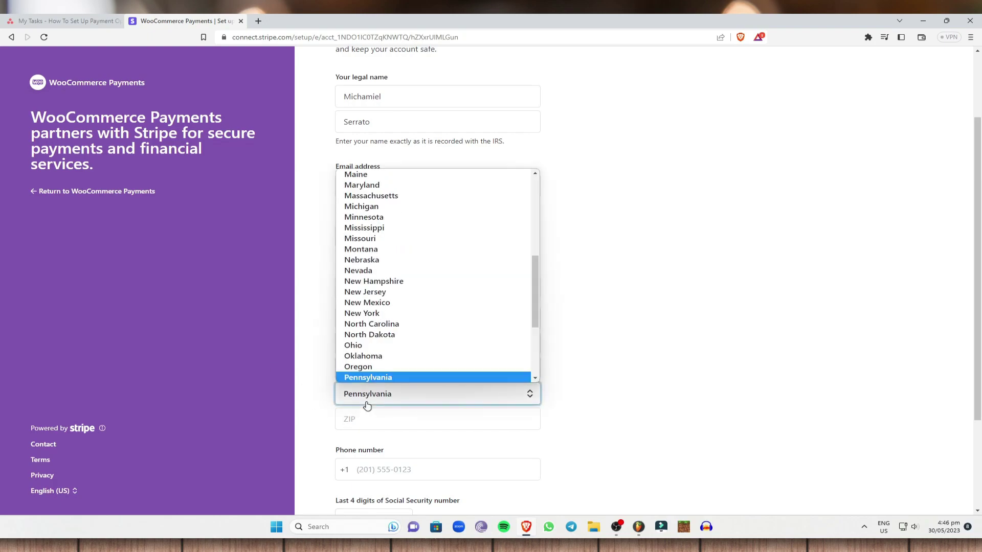
pyautogui.press('c')
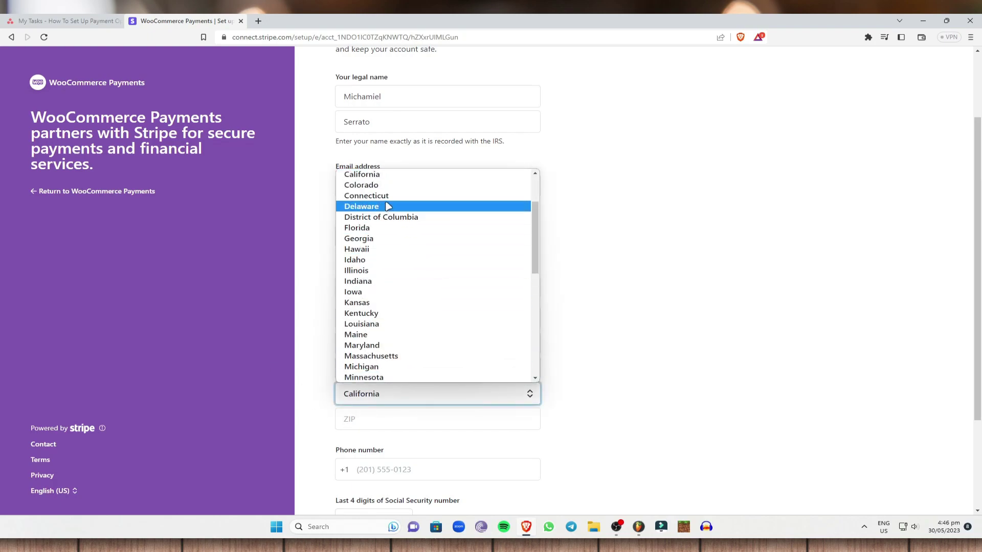
pyautogui.click(376, 176)
pyautogui.scroll(-2, 443, 385)
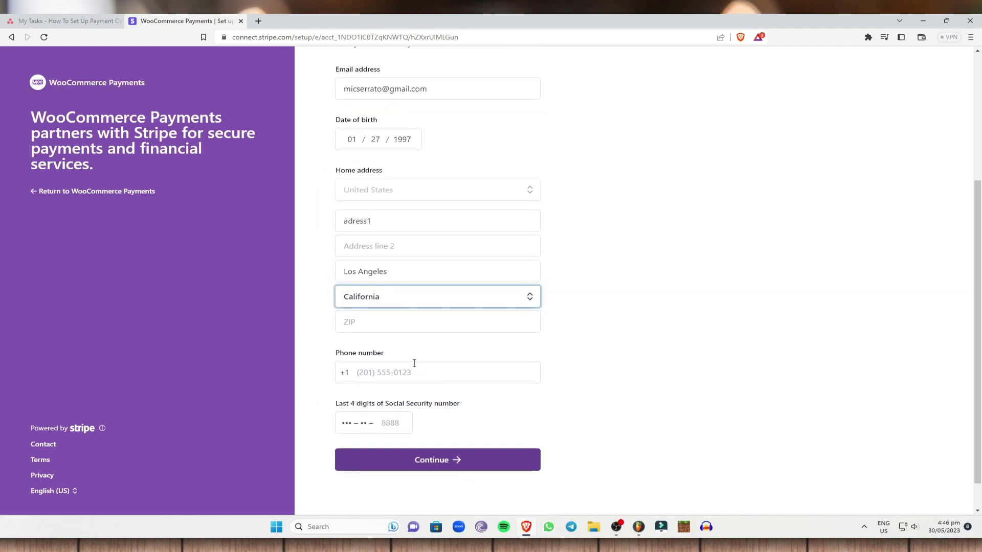
# - Enter the ZIP code and clear stray digits from the phone number field
pyautogui.click(396, 317)
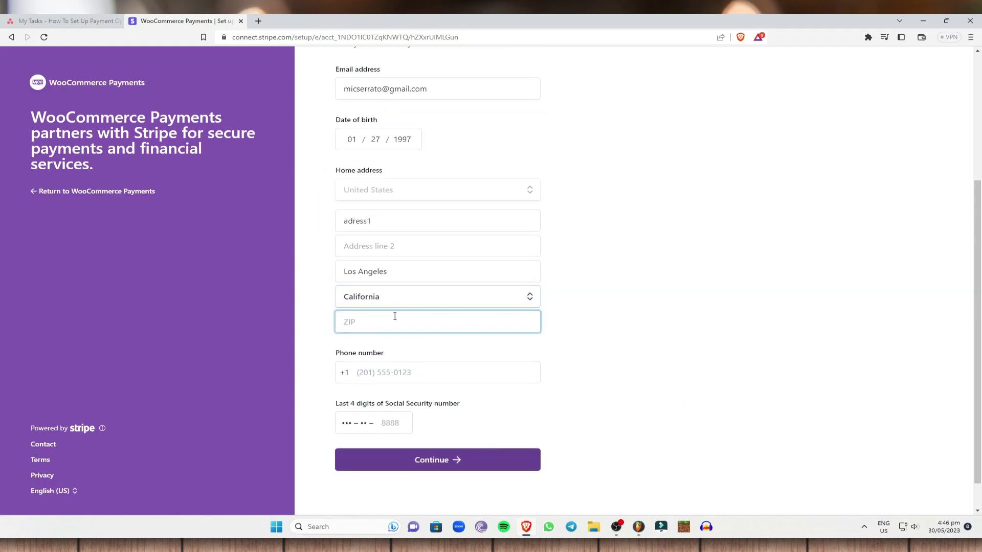
pyautogui.write('6000')
pyautogui.click(418, 374)
pyautogui.write('23')
pyautogui.click(409, 327)
pyautogui.write('234242')
pyautogui.moveTo(407, 379); pyautogui.dragTo(291, 385)
pyautogui.press('BackSpace')
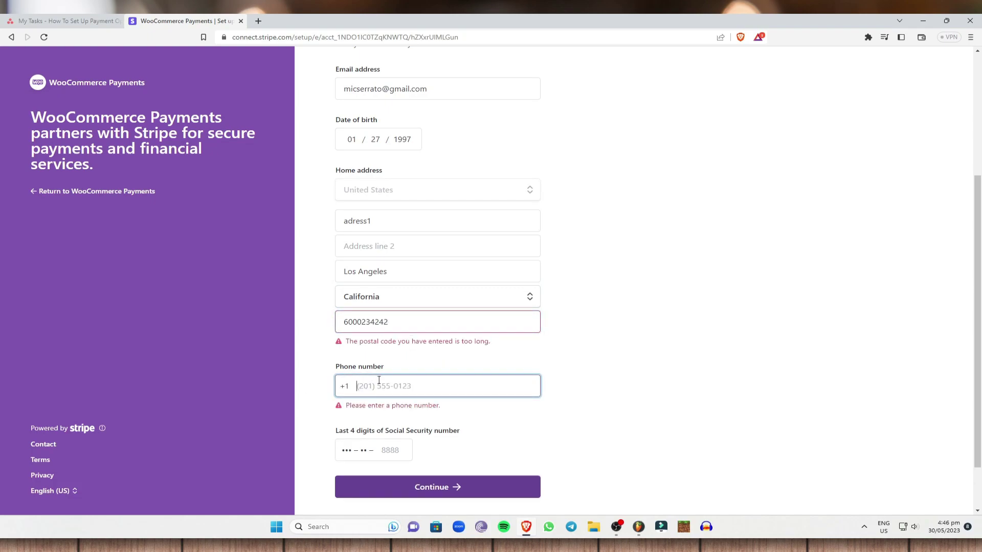
pyautogui.click(341, 391)
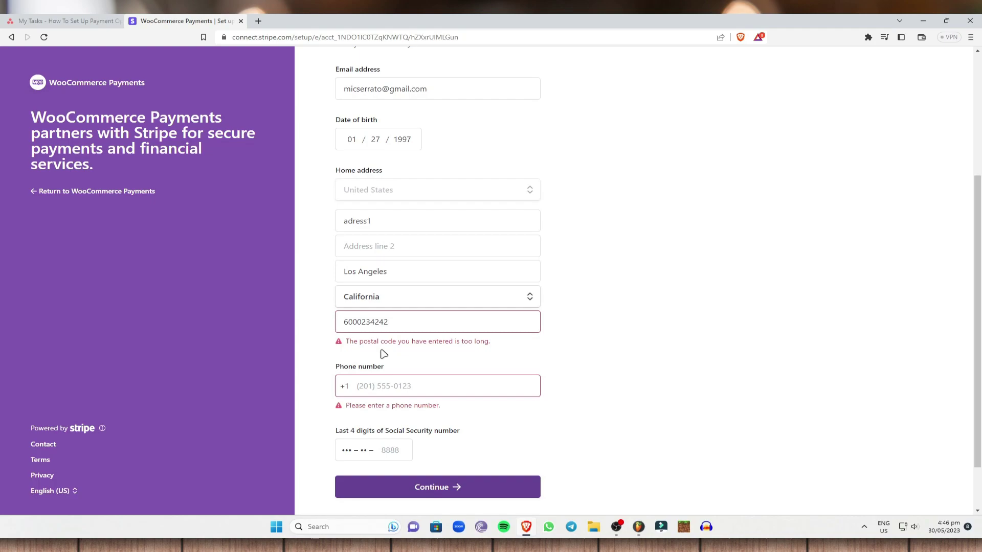
pyautogui.click(391, 383)
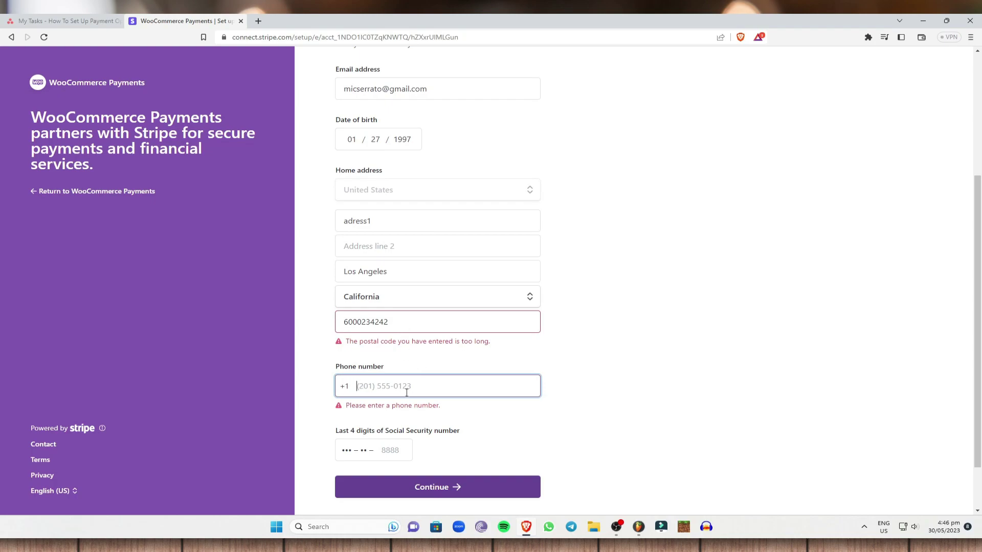
pyautogui.moveTo(374, 453)
pyautogui.scroll(4, 478, 184)
pyautogui.scroll(-5, 548, 429)
# - Try submitting the personal details form, then stay on the page when warned
pyautogui.click(450, 440)
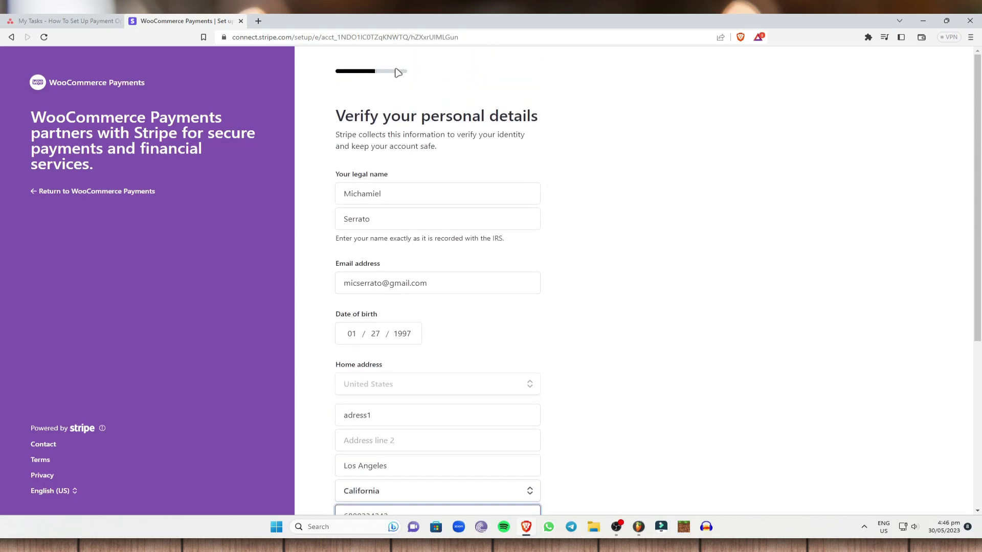
pyautogui.hotkey('alt', 'Left')
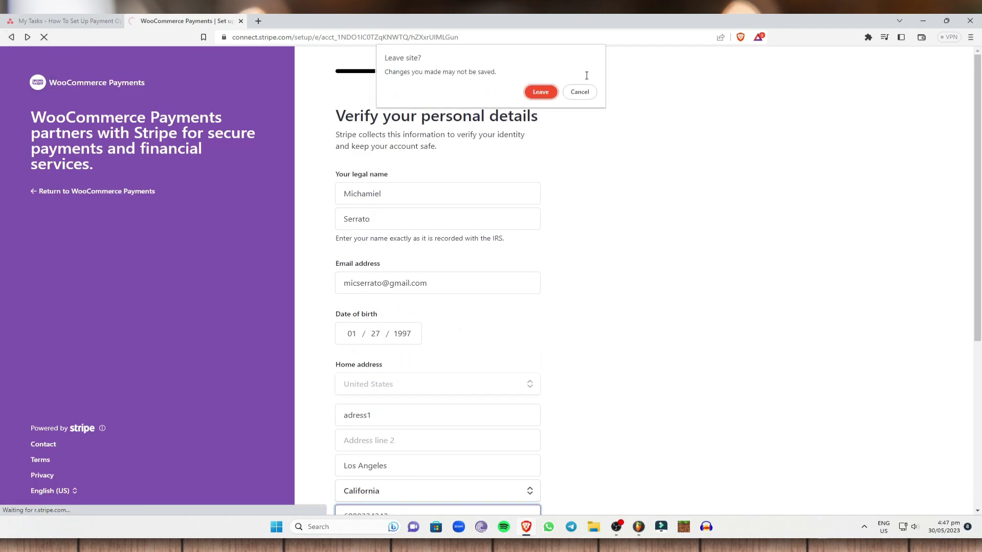
pyautogui.click(579, 92)
# - Load the WordPress.com site home in a new browser tab, dismissing the leave-page warning
pyautogui.click(259, 21)
pyautogui.write('w')
pyautogui.hotkey('ctrl', 'v')
pyautogui.press('Return')
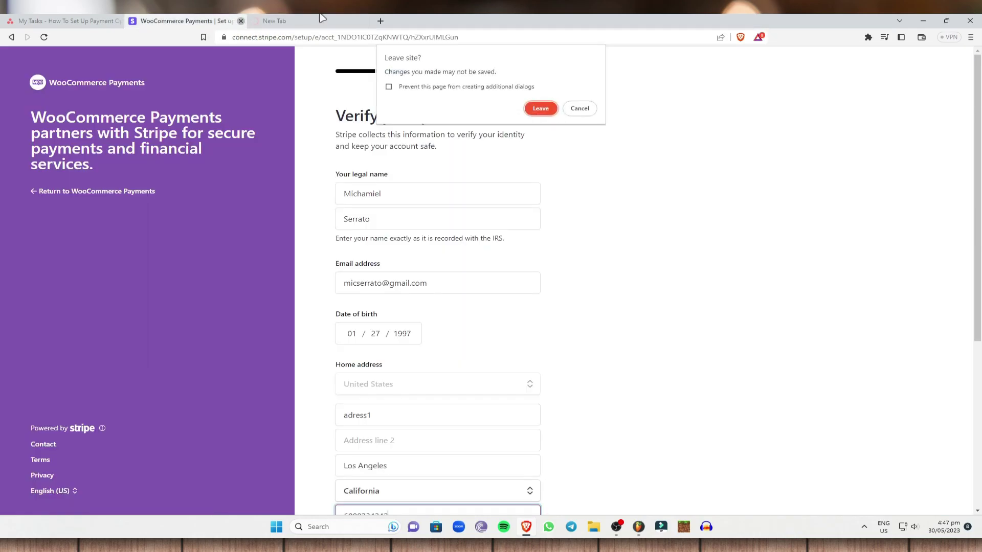
pyautogui.click(581, 109)
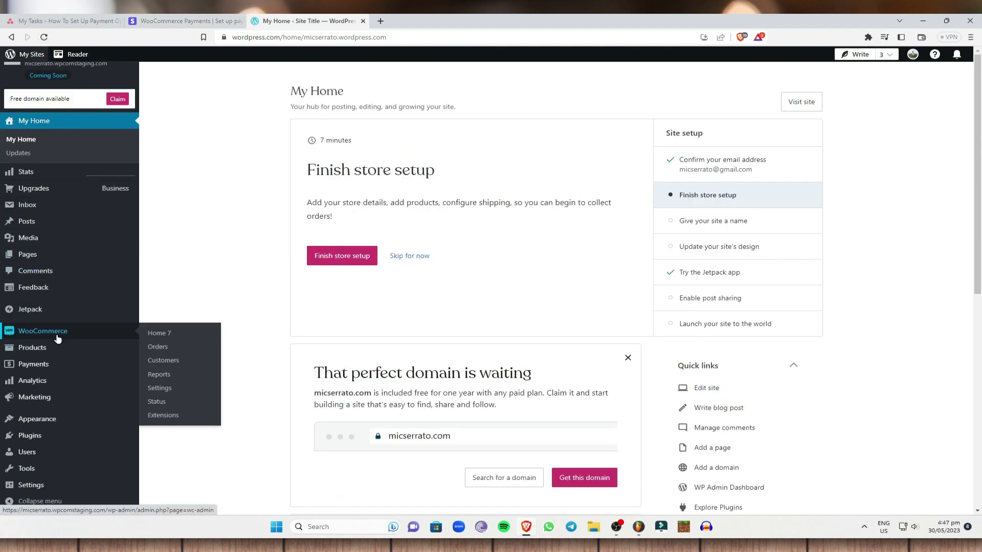
# - Open WooCommerce Home to show the Finish store setup checklist
pyautogui.click(58, 337)
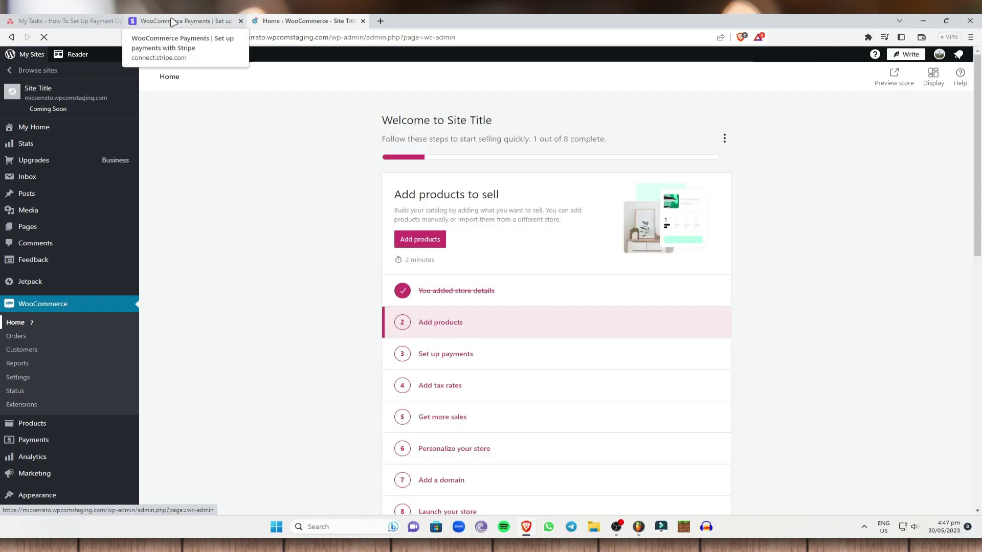
# - Review the Payments overview's Account details and choose Edit details to open Stripe Express
pyautogui.click(60, 441)
pyautogui.scroll(-3, 506, 240)
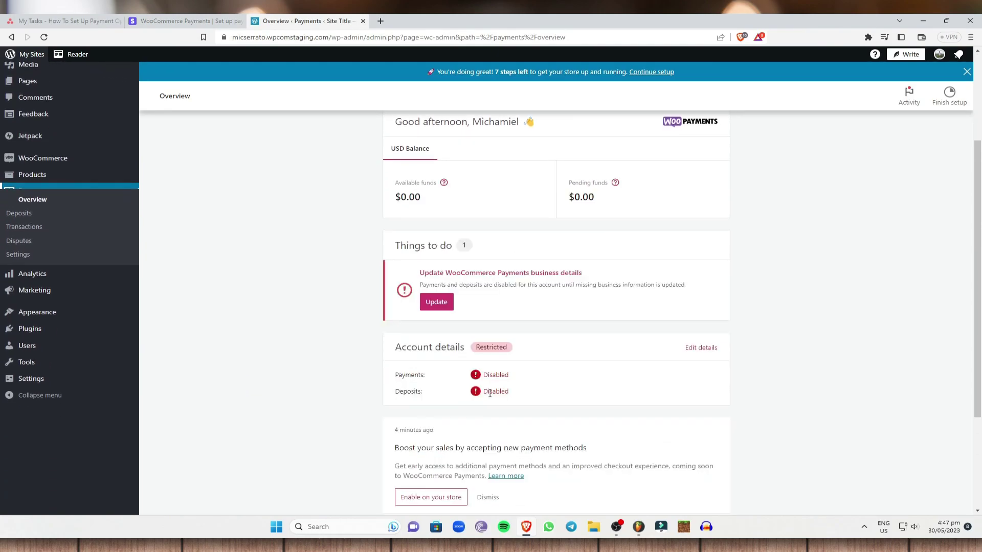
pyautogui.scroll(-3, 512, 307)
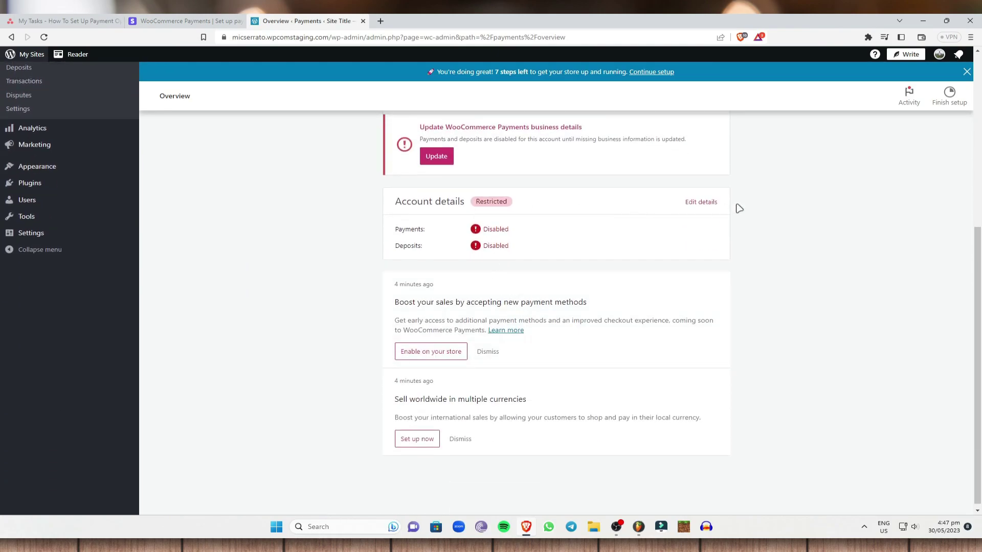
pyautogui.scroll(1, 557, 225)
pyautogui.scroll(1, 537, 228)
pyautogui.scroll(-1, 507, 220)
pyautogui.click(702, 250)
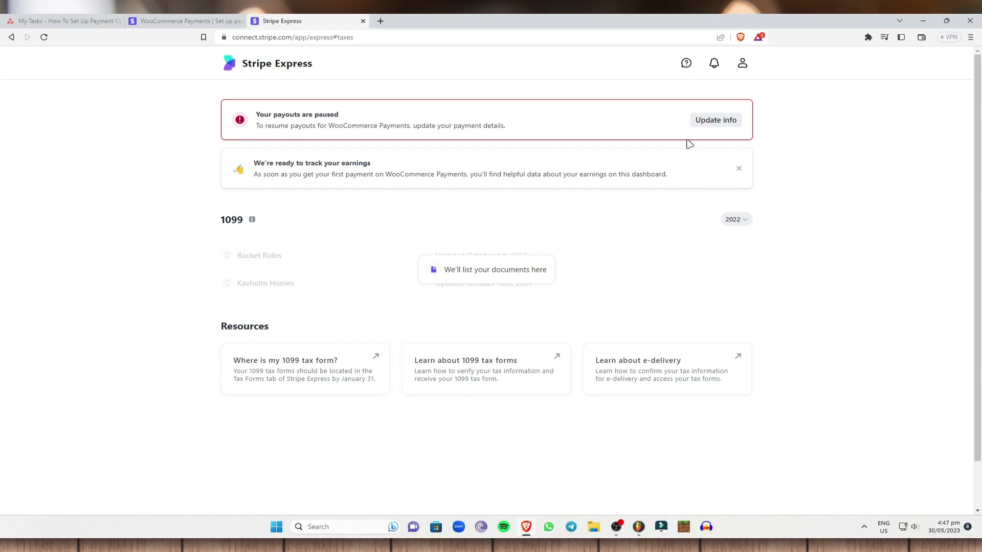
# - Open the Stripe Express account settings and the WooCommerce Payments payout details
pyautogui.click(724, 120)
pyautogui.scroll(-1, 428, 377)
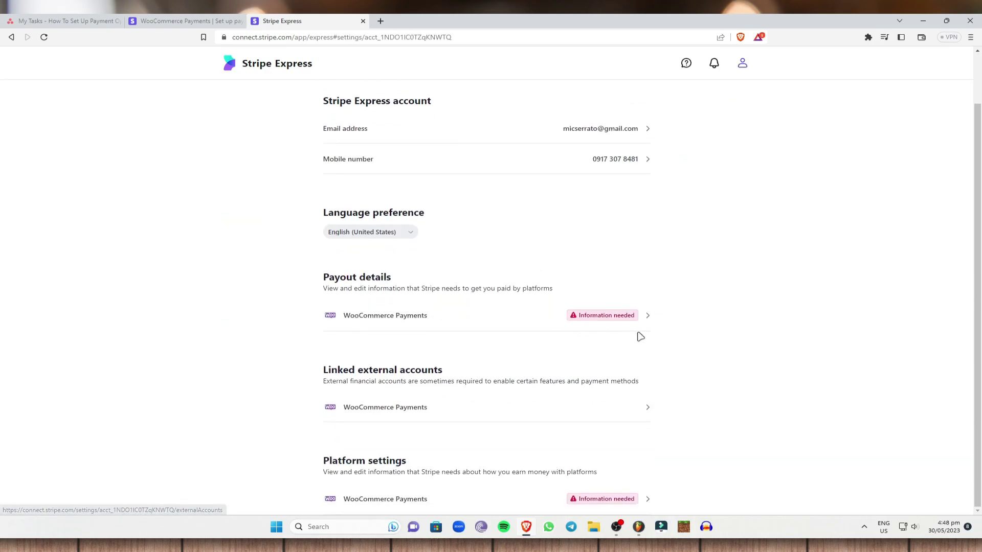
pyautogui.click(648, 314)
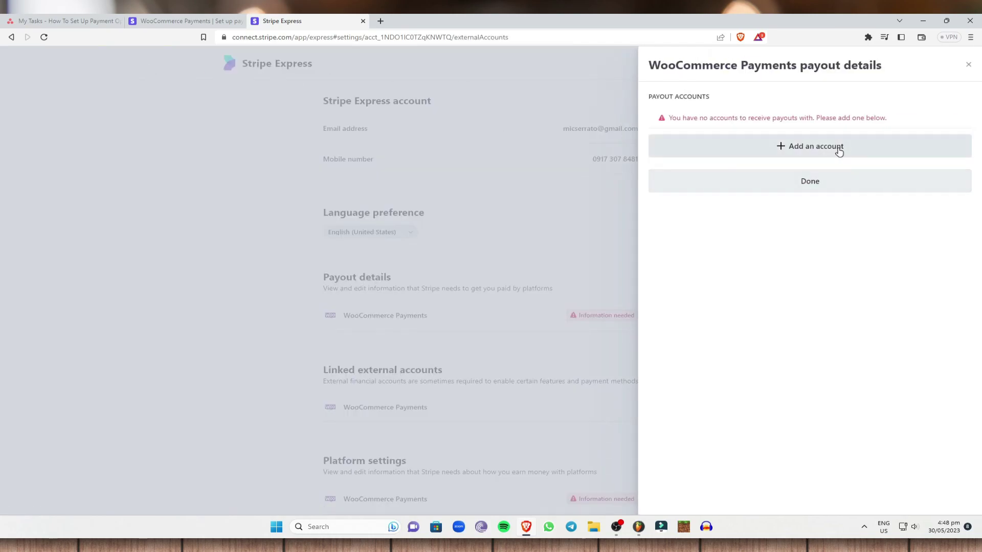
# - Try adding a payout debit card or bank account, then close without saving changes
pyautogui.click(839, 149)
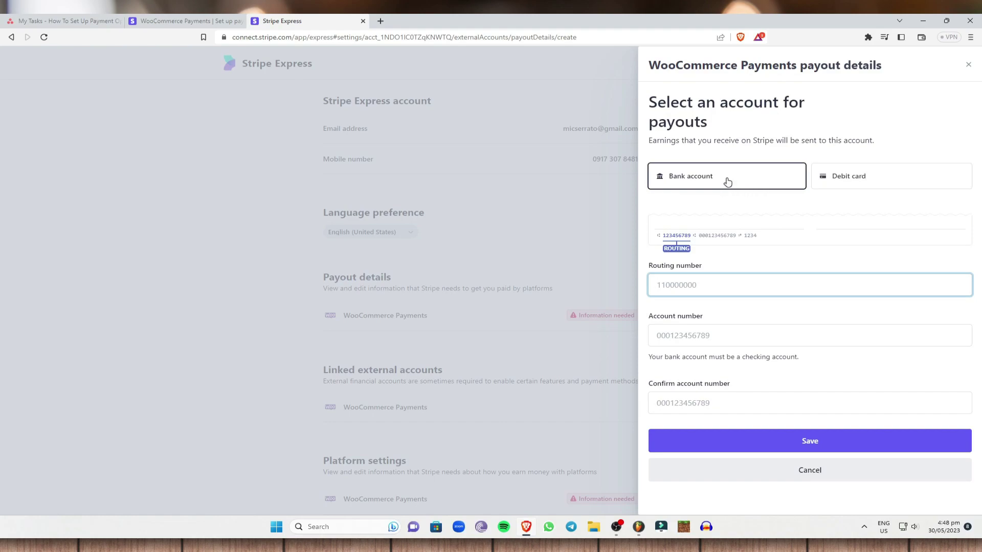
pyautogui.click(901, 186)
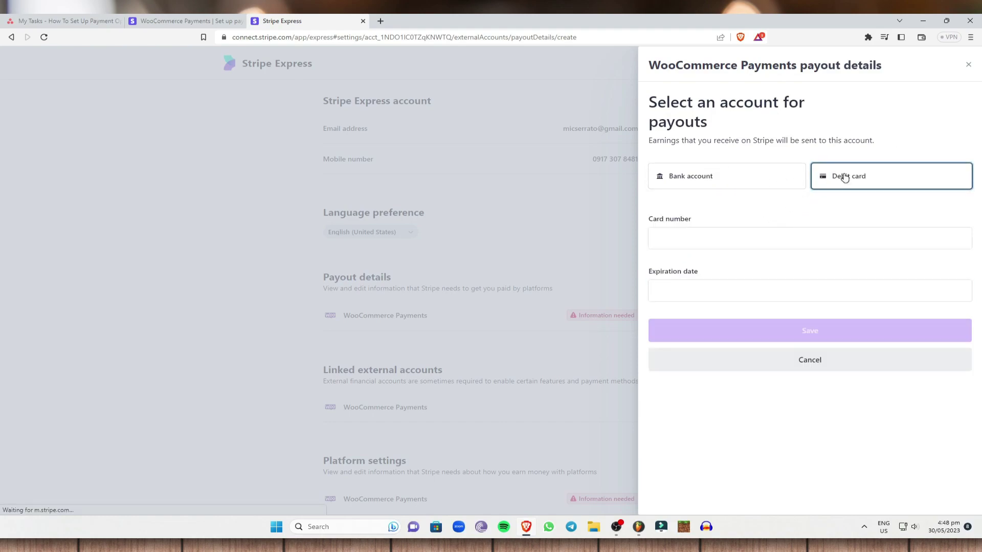
pyautogui.click(767, 177)
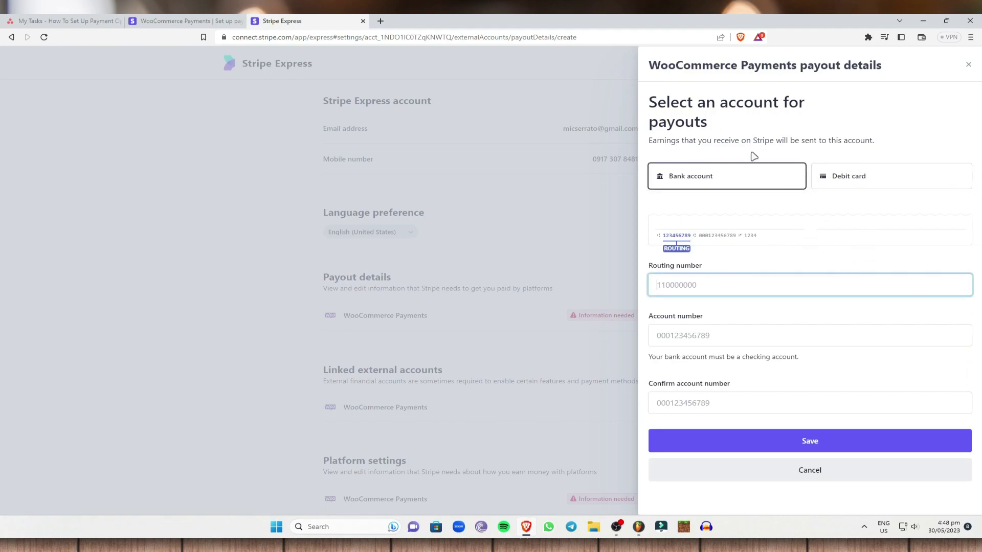
pyautogui.click(196, 159)
pyautogui.click(575, 104)
pyautogui.click(968, 65)
pyautogui.click(543, 101)
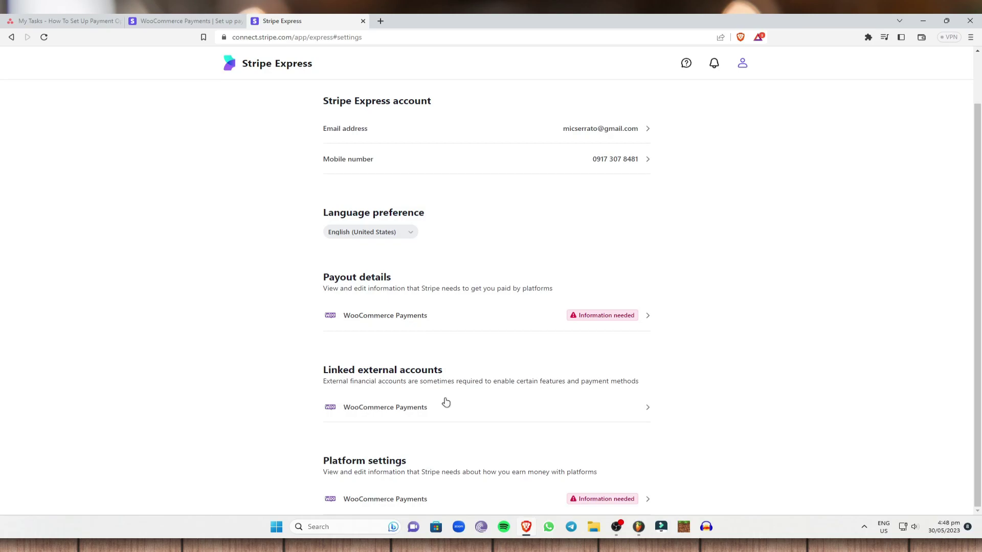
# - Refresh the WooCommerce Payments linked external accounts panel, confirm it's empty, and close it
pyautogui.click(645, 408)
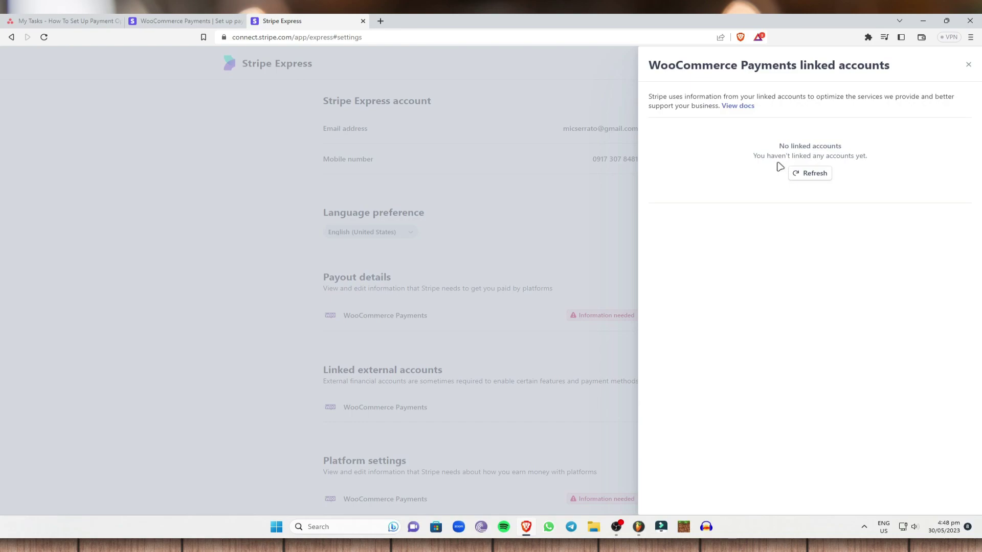
pyautogui.click(813, 177)
pyautogui.click(968, 65)
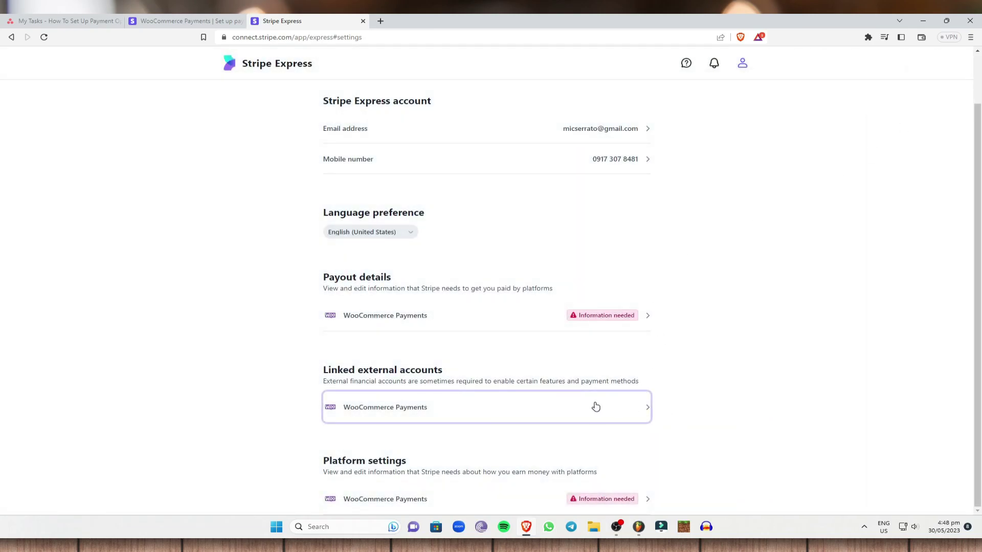
pyautogui.click(594, 406)
pyautogui.click(967, 65)
# - In WooCommerce Payments platform settings, add the missing service agreement by accepting the terms of service
pyautogui.click(605, 499)
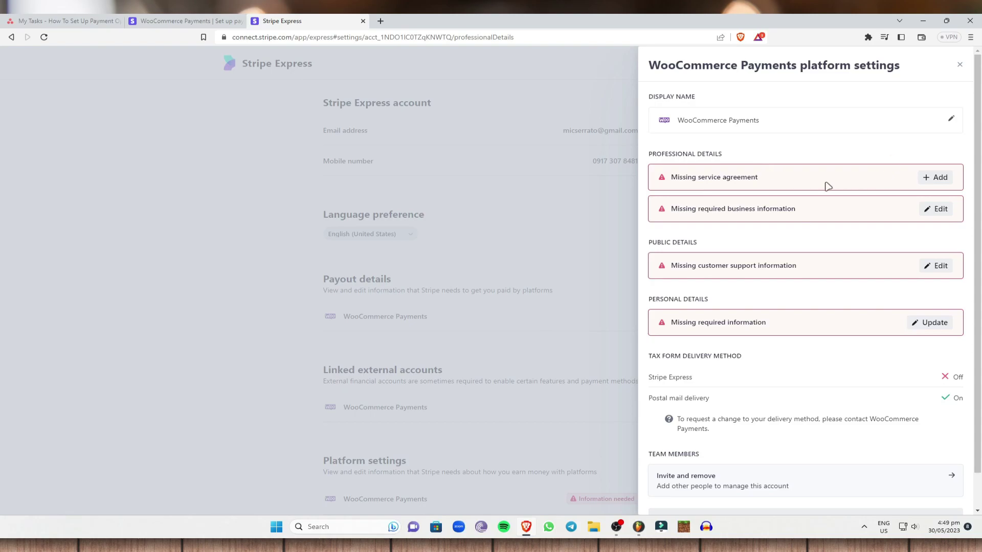
pyautogui.click(939, 185)
pyautogui.click(805, 193)
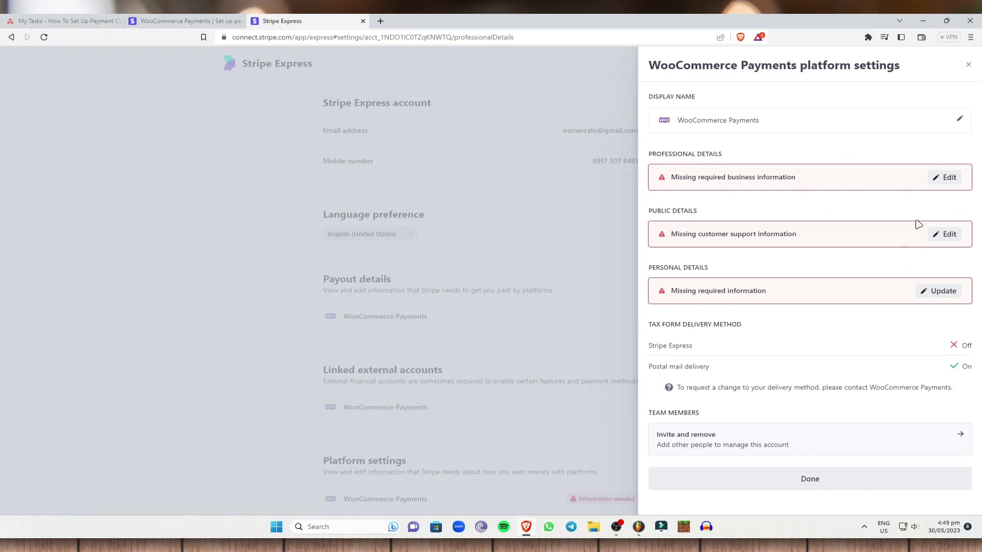
# - Start editing the professional details, then leave the form without saving
pyautogui.click(954, 179)
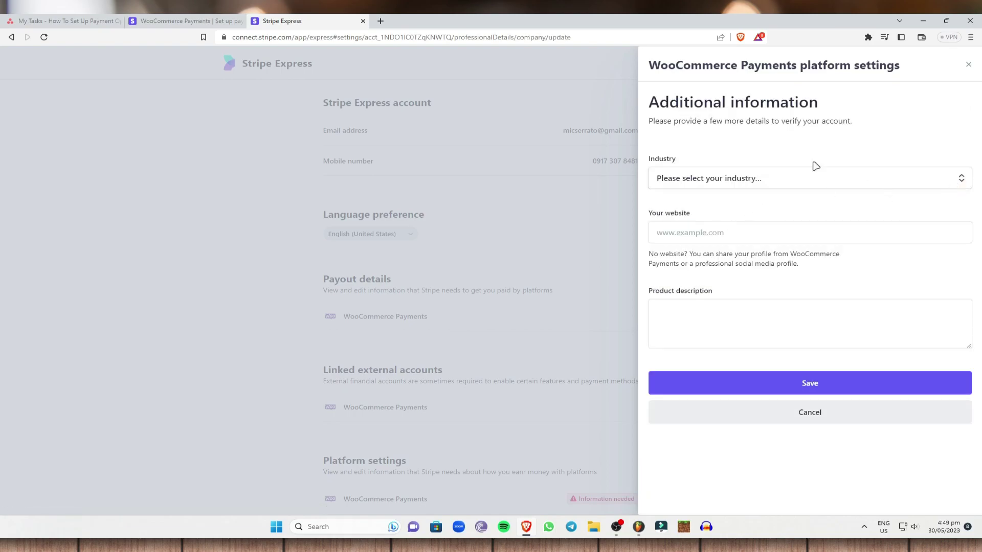
pyautogui.click(788, 184)
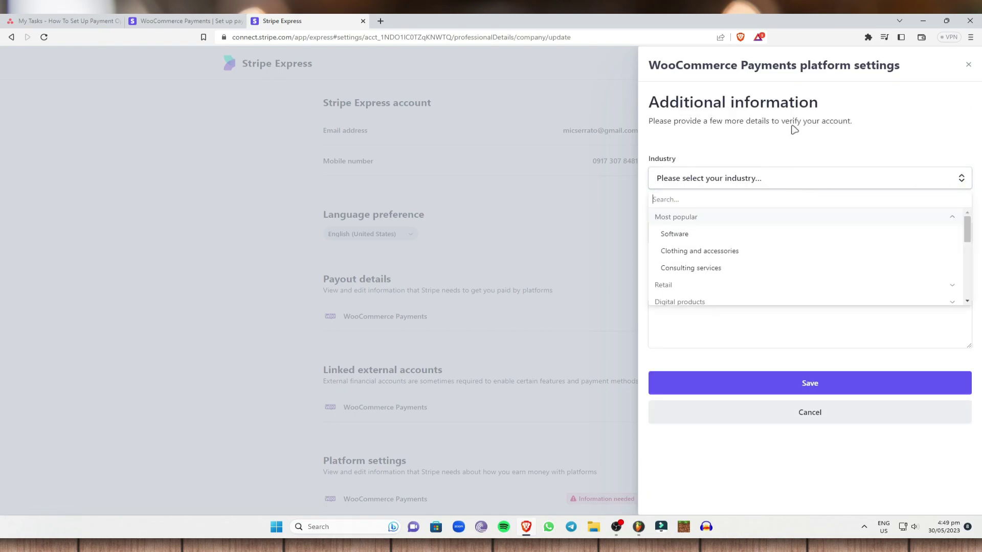
pyautogui.click(968, 68)
pyautogui.click(543, 102)
pyautogui.click(634, 496)
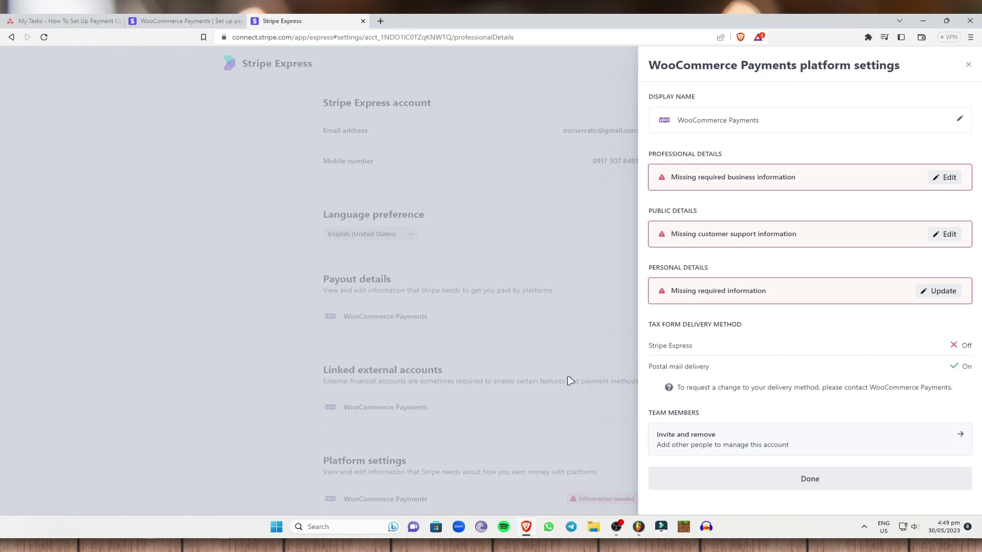
# - Set the business industry to Clothing and accessories and save the professional details
pyautogui.click(944, 178)
pyautogui.click(842, 179)
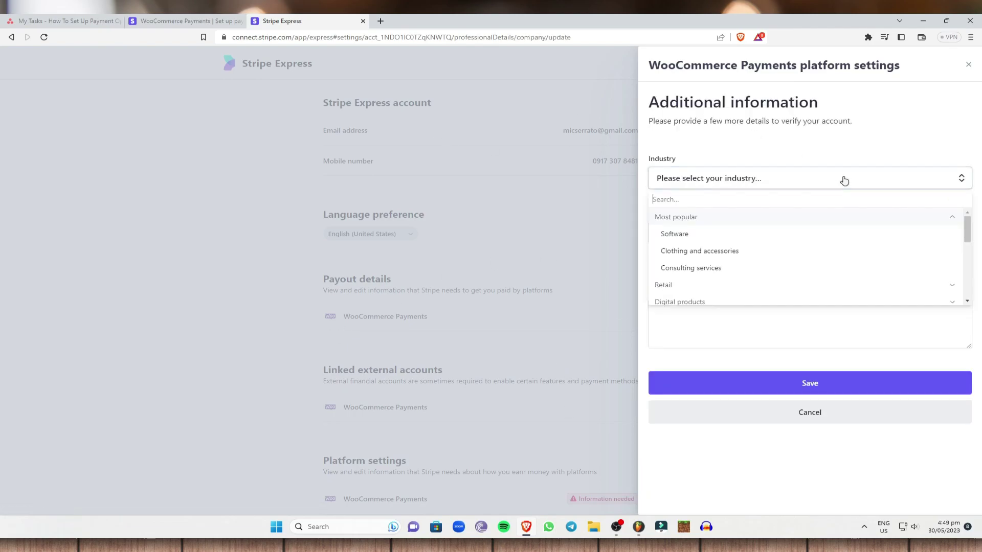
pyautogui.scroll(-5, 706, 245)
pyautogui.scroll(4, 701, 258)
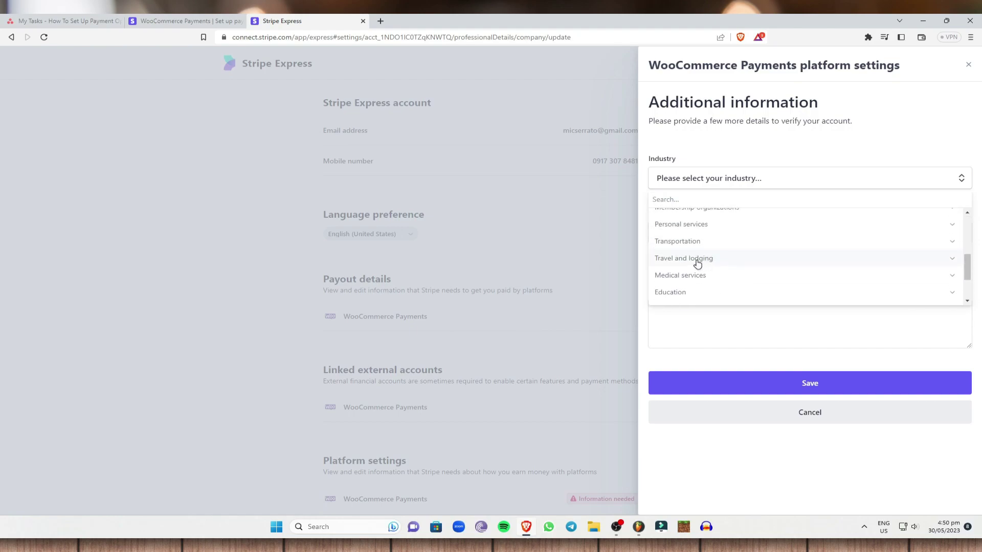
pyautogui.scroll(1, 697, 263)
pyautogui.click(705, 250)
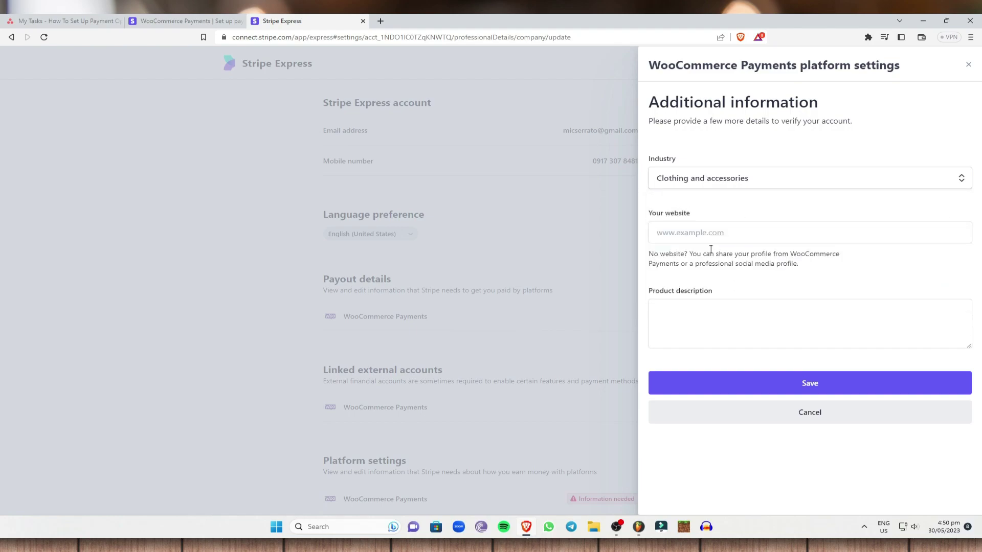
pyautogui.click(721, 233)
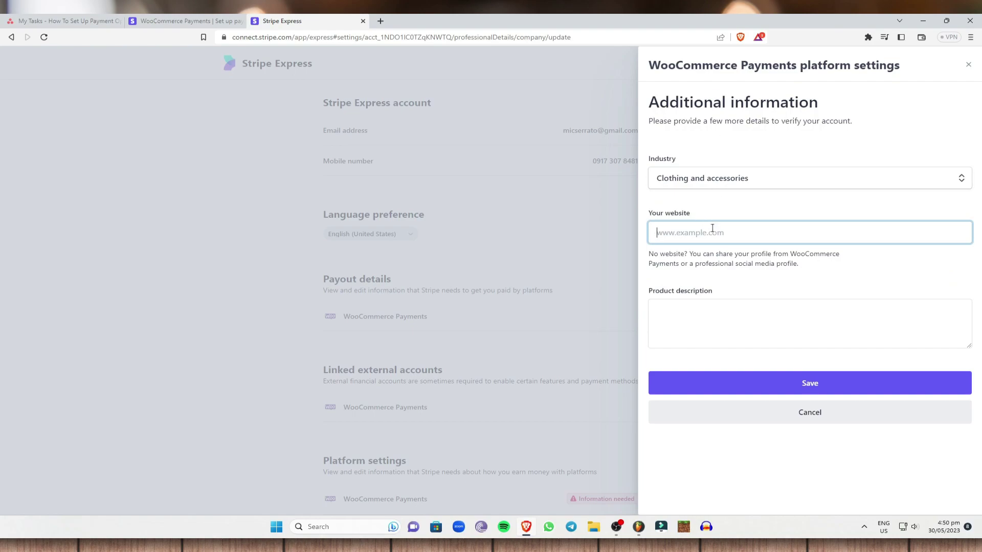
pyautogui.click(711, 328)
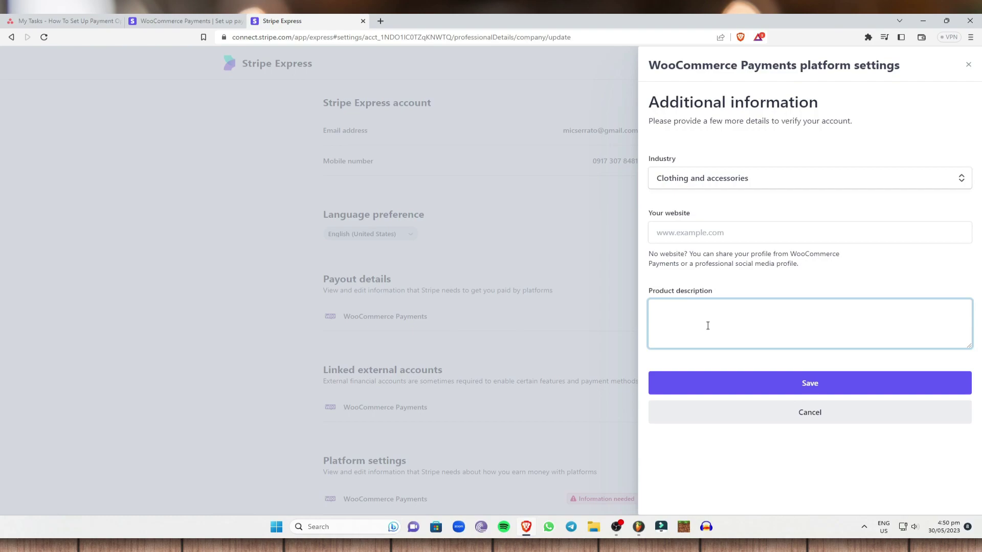
pyautogui.click(857, 388)
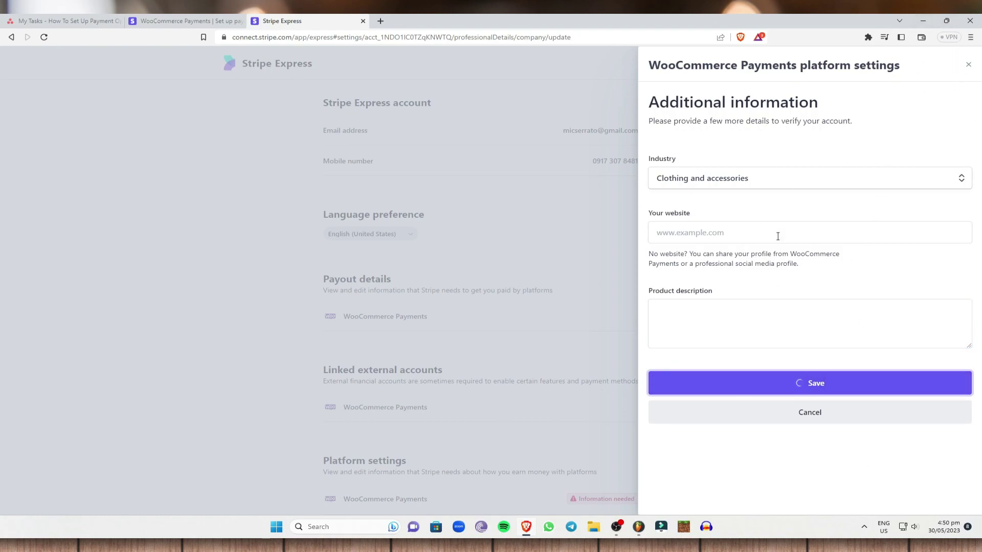
# - Close the business form and open the public details form for customer support
pyautogui.click(968, 65)
pyautogui.click(597, 498)
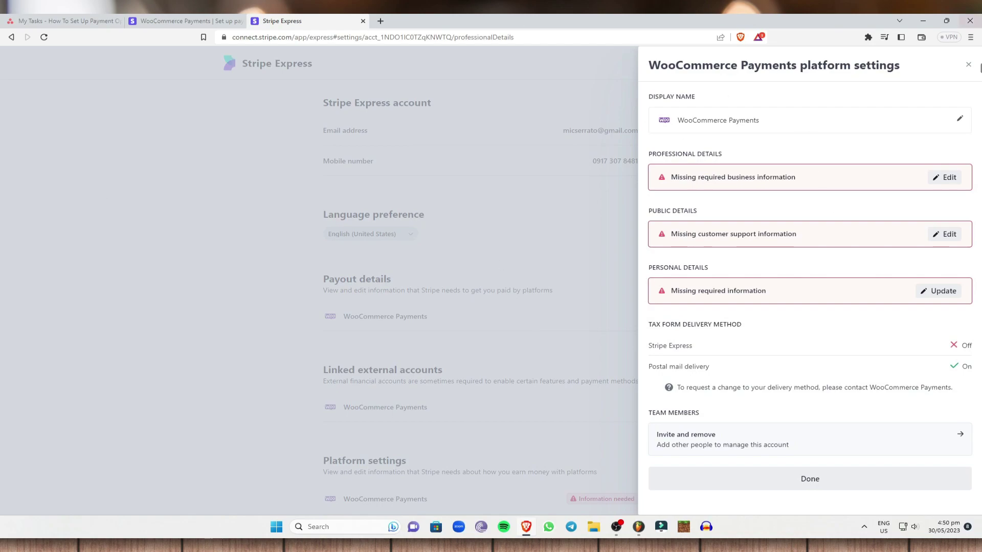
pyautogui.click(948, 235)
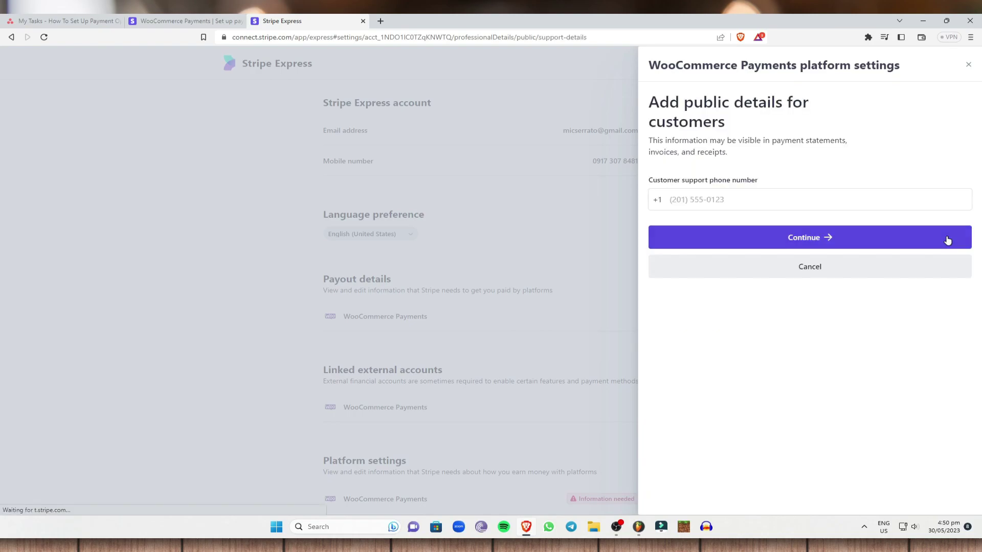
# - Cancel the customer support form, leaving the phone number field blank
pyautogui.click(731, 203)
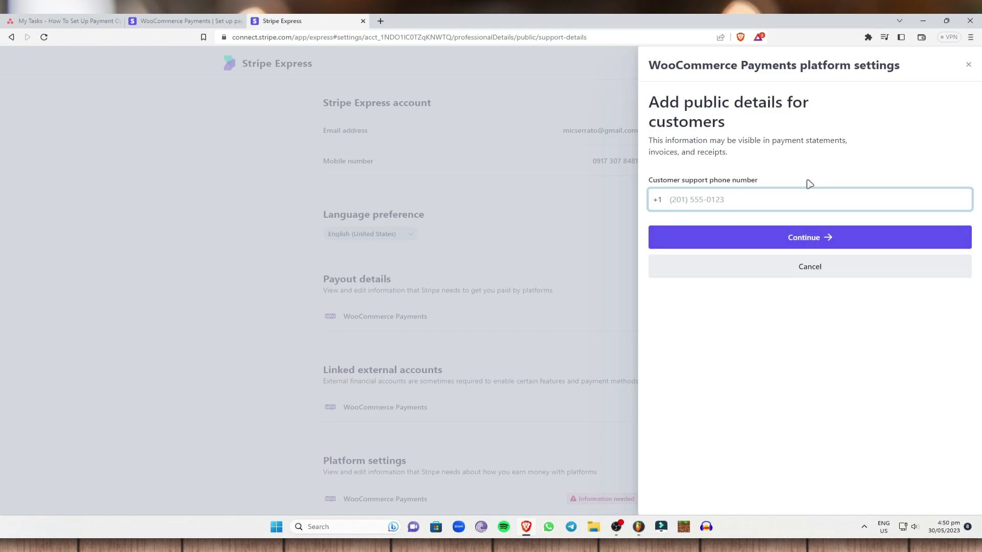
pyautogui.click(802, 276)
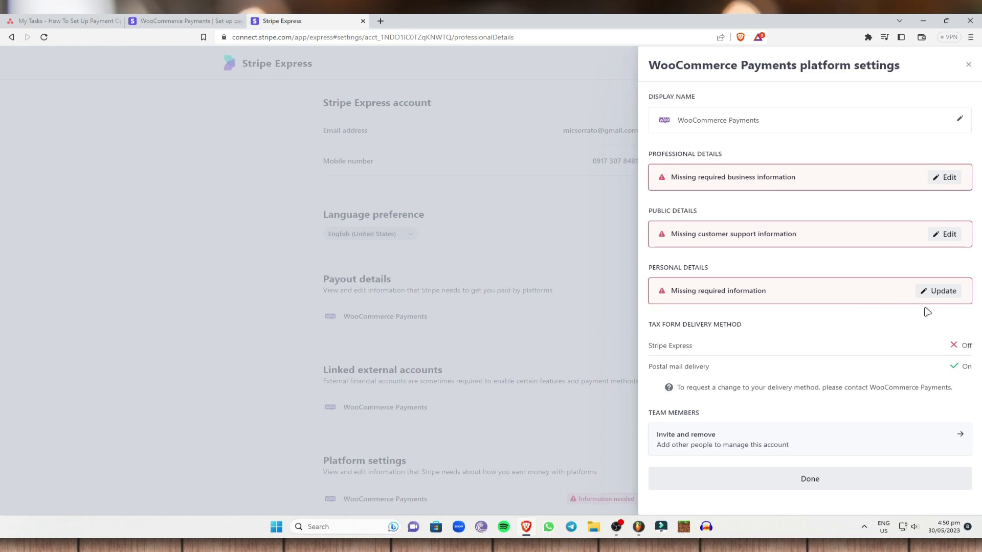
# - Scroll through the personal details form, cancel it, and close the platform settings panel
pyautogui.click(946, 290)
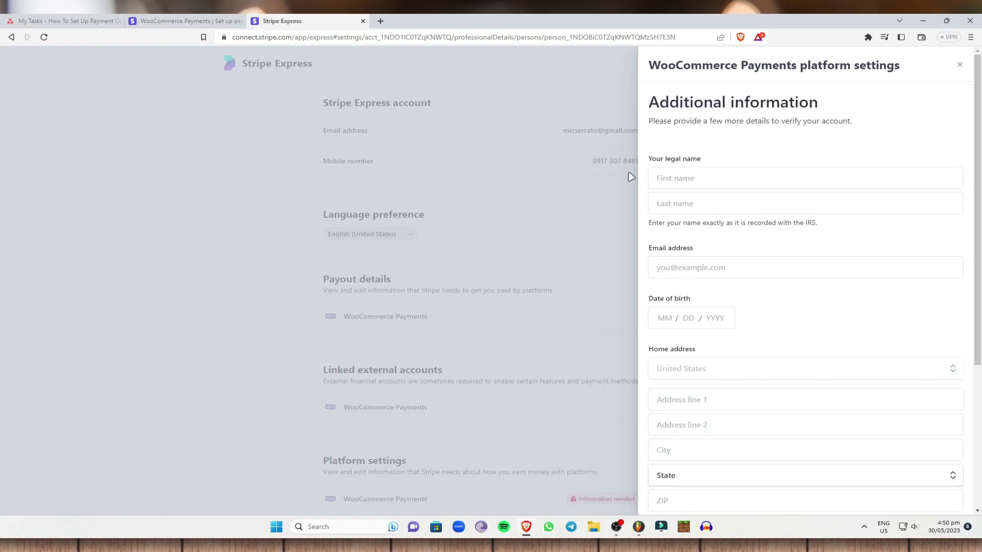
pyautogui.scroll(-3, 807, 311)
pyautogui.scroll(1, 789, 311)
pyautogui.scroll(1, 789, 311)
pyautogui.scroll(-3, 682, 270)
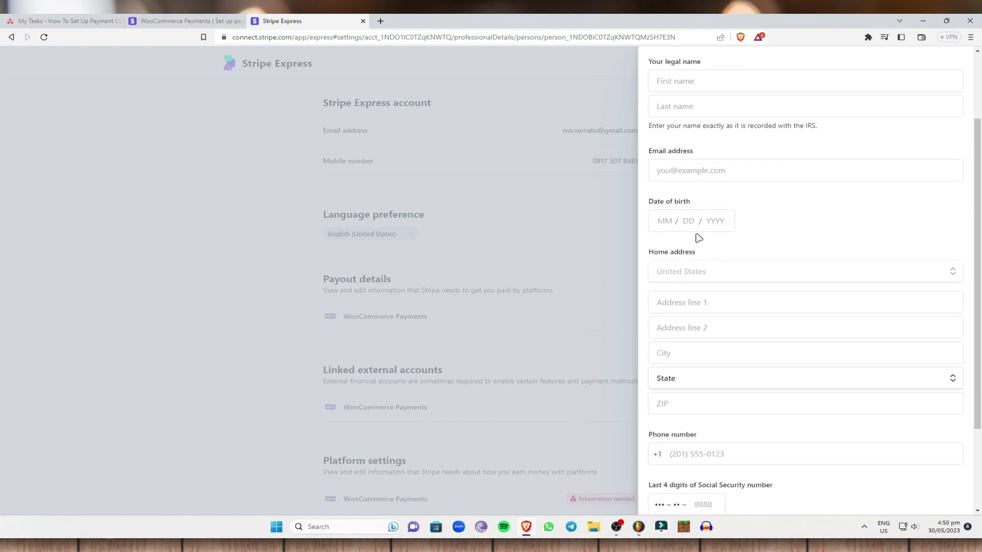
pyautogui.scroll(-2, 680, 204)
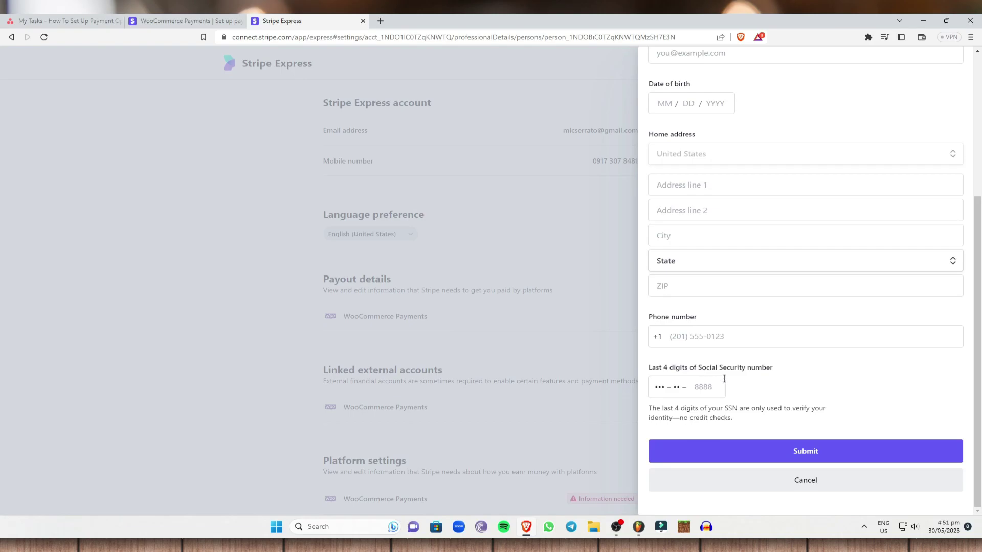
pyautogui.click(815, 480)
pyautogui.click(964, 61)
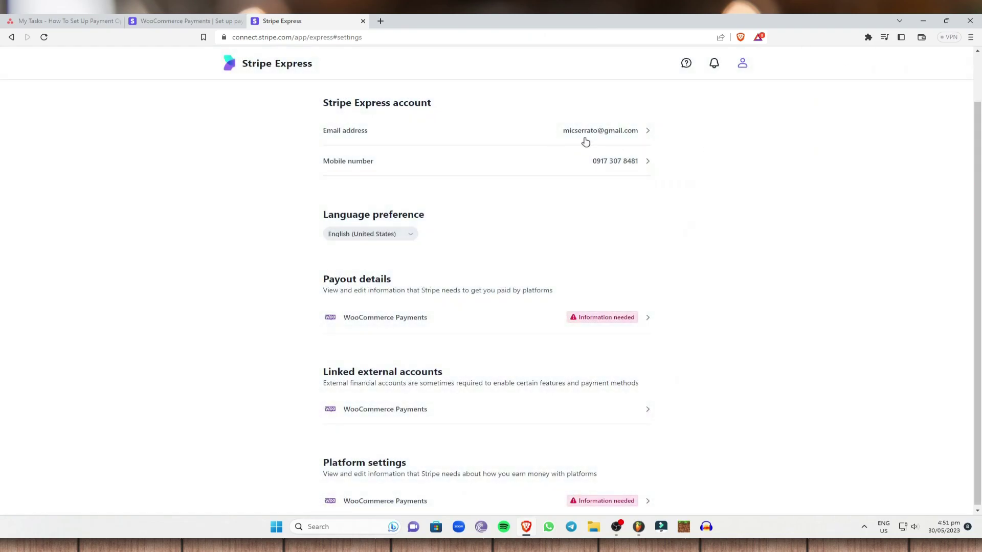
pyautogui.scroll(-1, 376, 488)
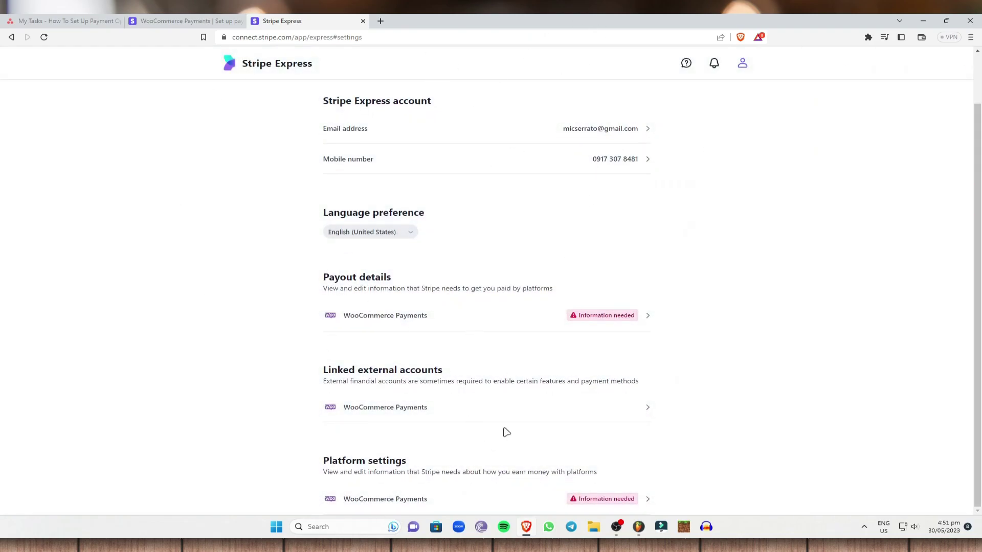
pyautogui.click(177, 20)
pyautogui.click(335, 19)
pyautogui.scroll(1, 391, 271)
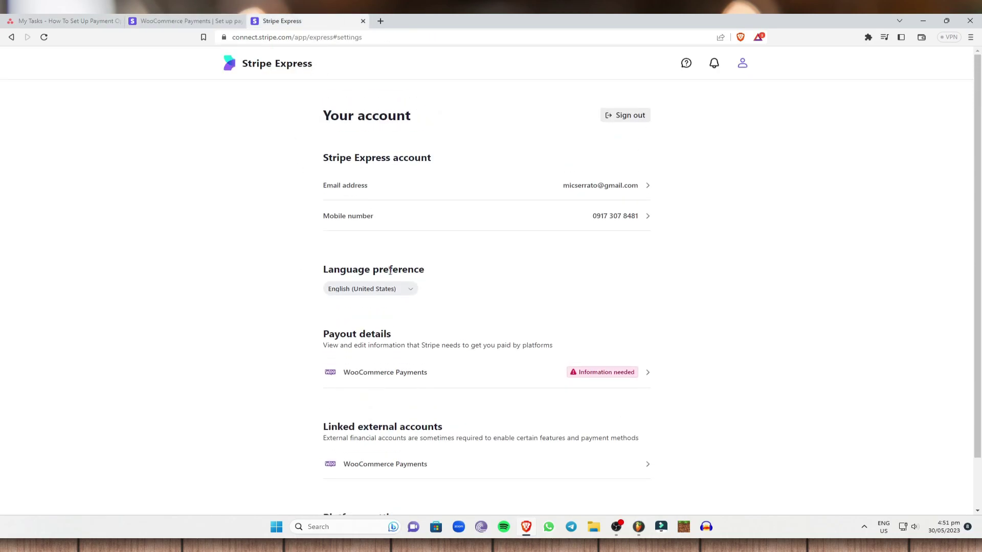